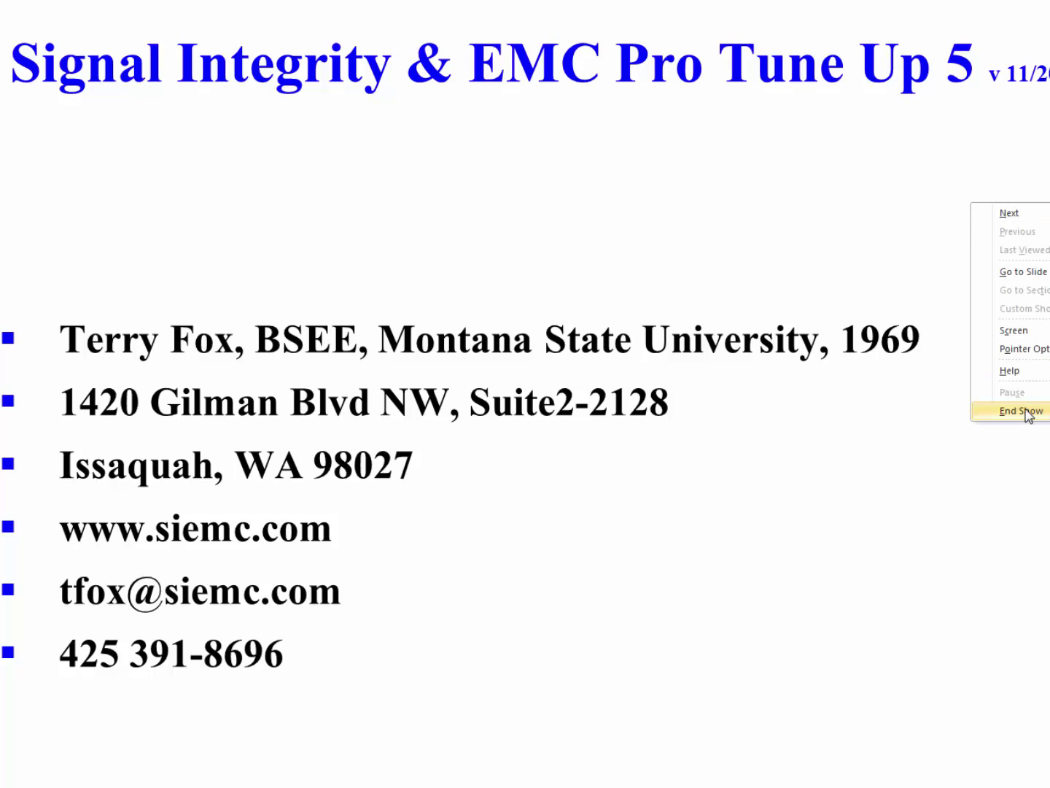
# Leave the slide show and open the Digital Oscilloscope in HyperLynx.
pyautogui.click(962, 31)
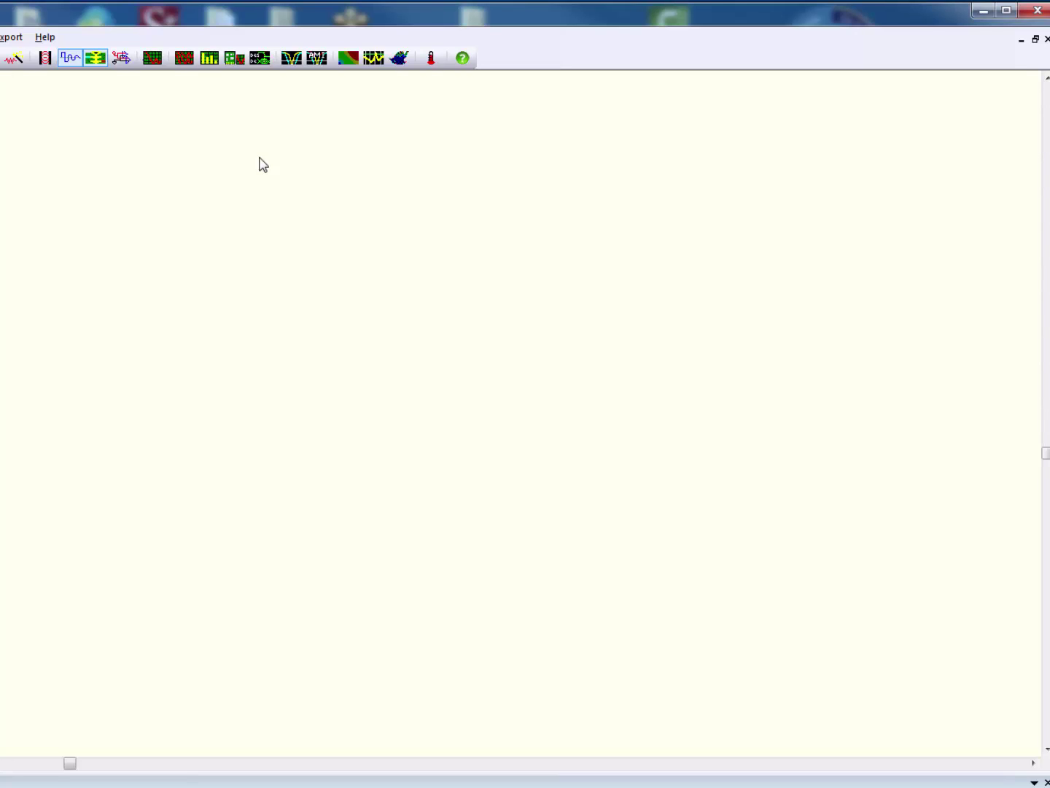
pyautogui.click(152, 58)
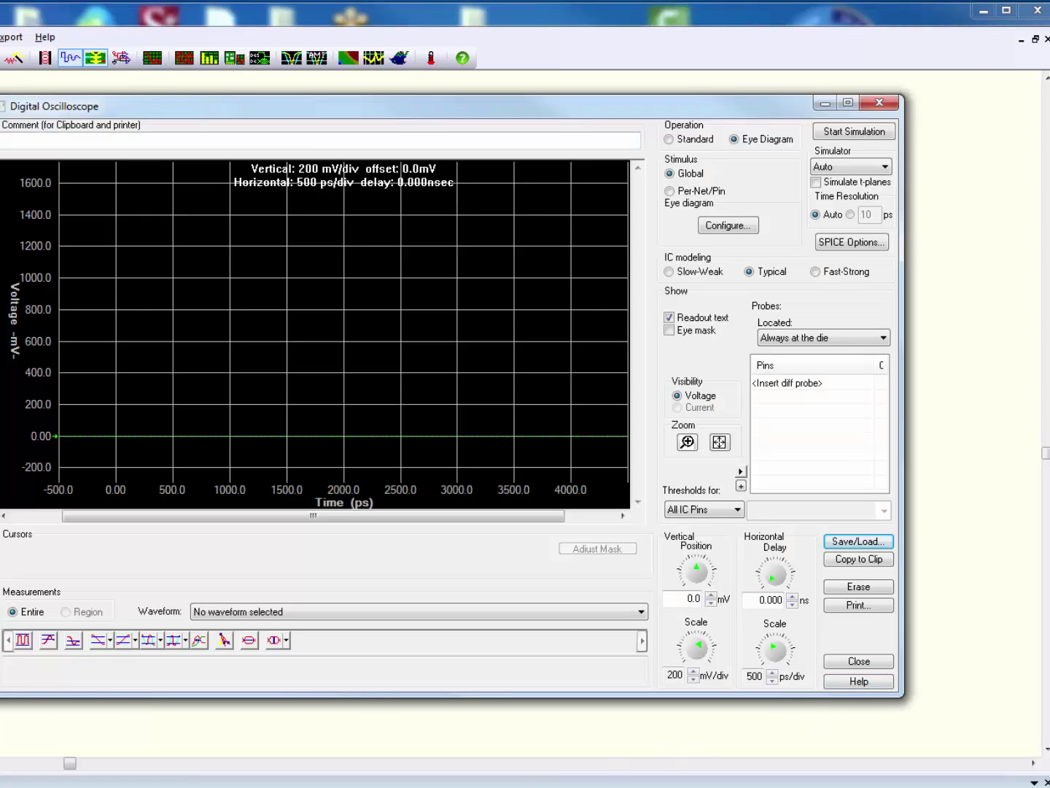
# Switch to the file explorer, view the dated results folders in DDR_Batch_Simulation, and minimize its window.
pyautogui.hotkey('alt', 'Tab')
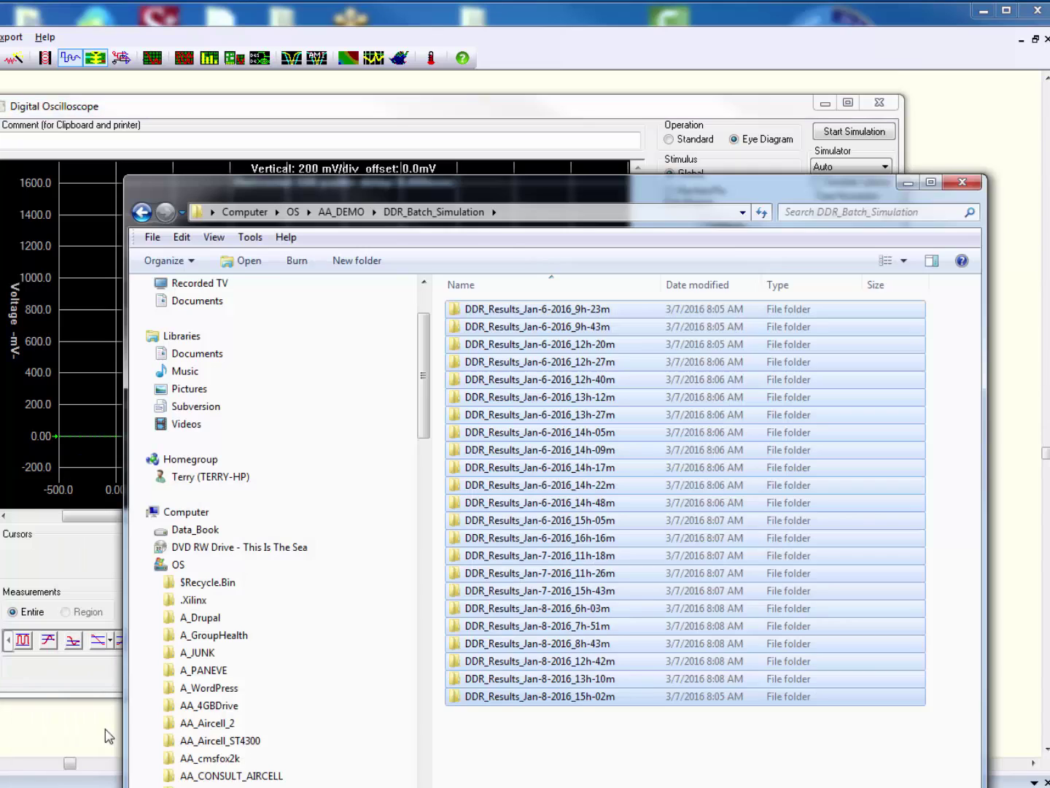
pyautogui.moveTo(559, 197); pyautogui.dragTo(490, 116)
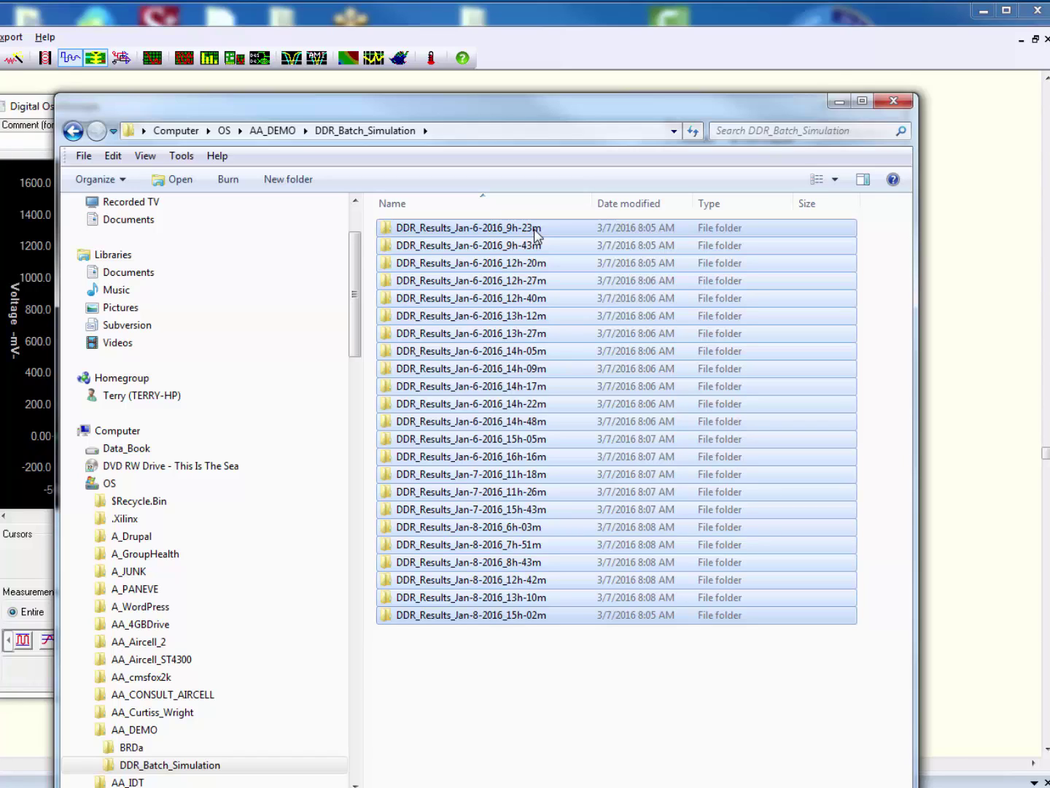
pyautogui.click(840, 101)
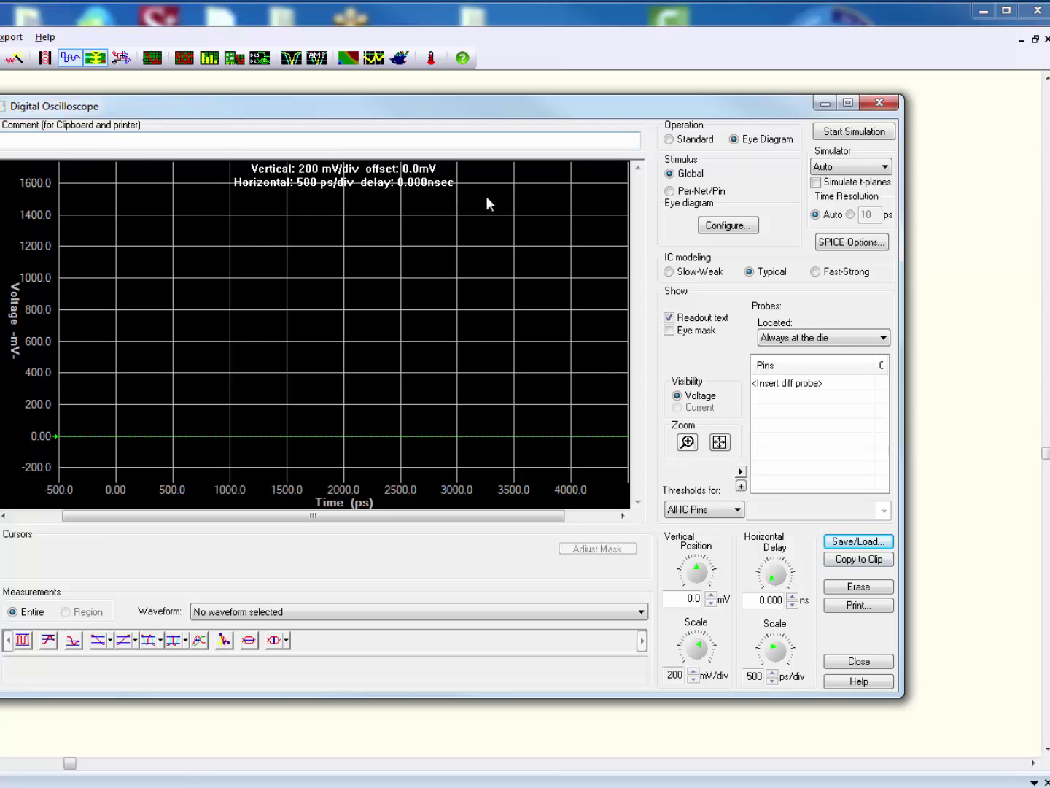
# Start loading oscilloscope probe data and browse from RCV_Waveforms_Typ up to the DDR_Batch_Simulation folder.
pyautogui.click(857, 542)
pyautogui.doubleClick(325, 187)
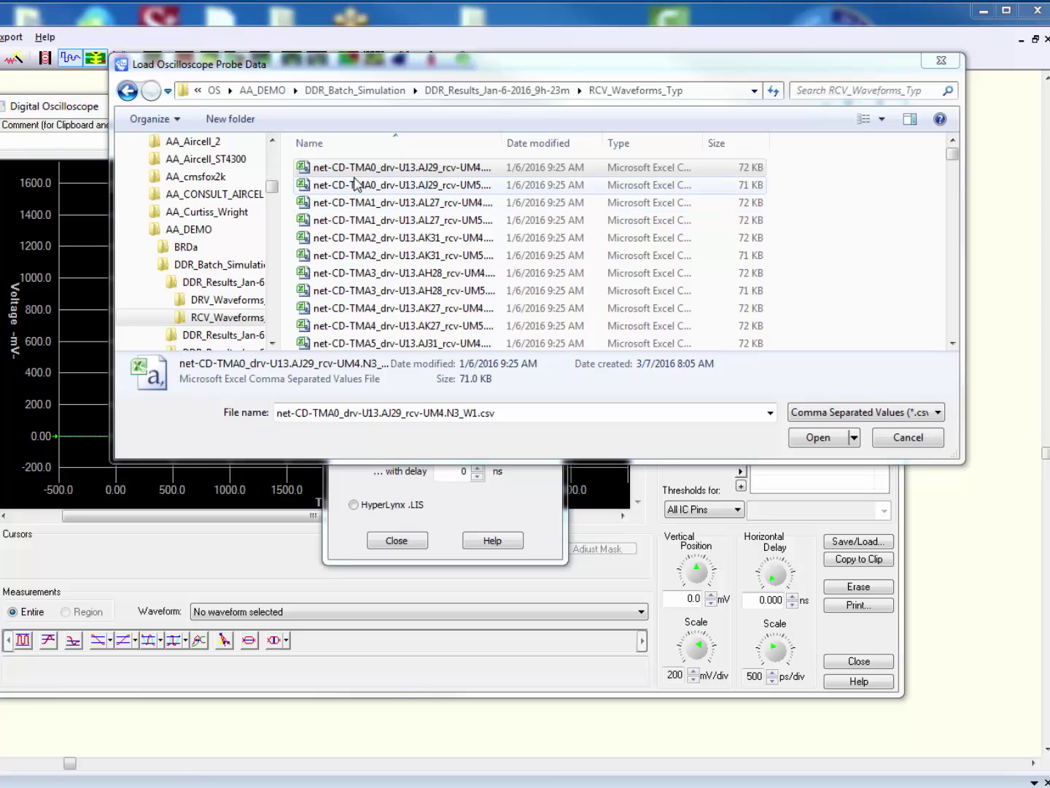
pyautogui.click(337, 174)
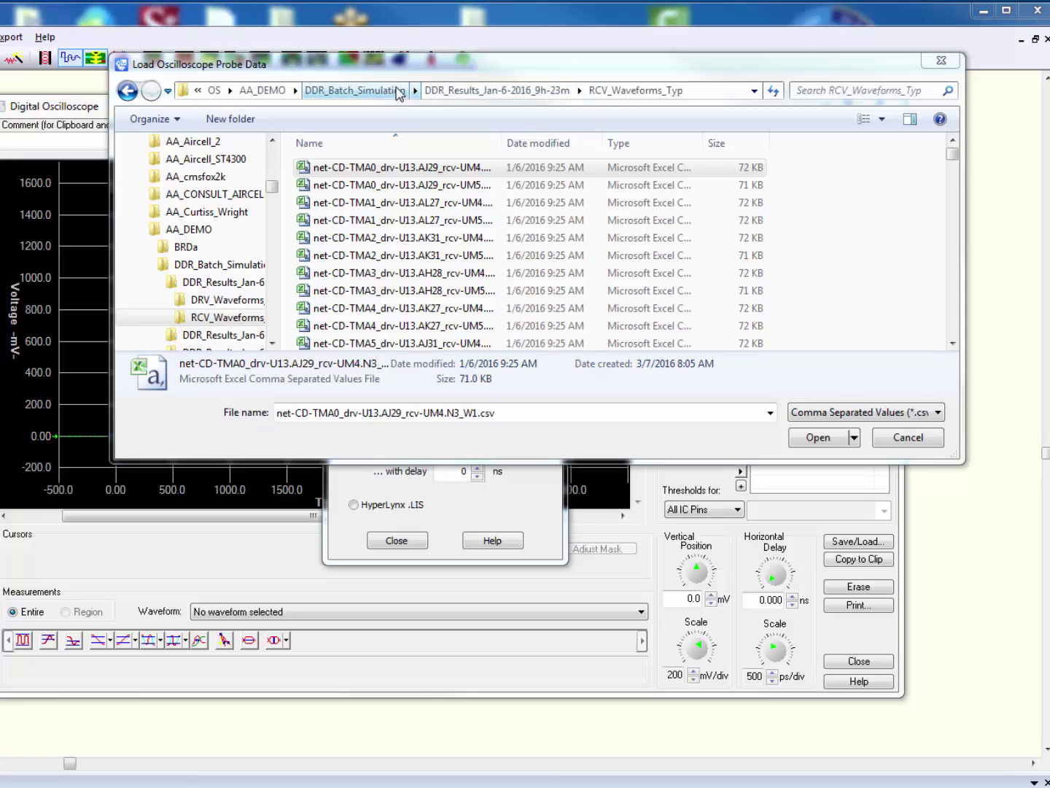
pyautogui.click(465, 94)
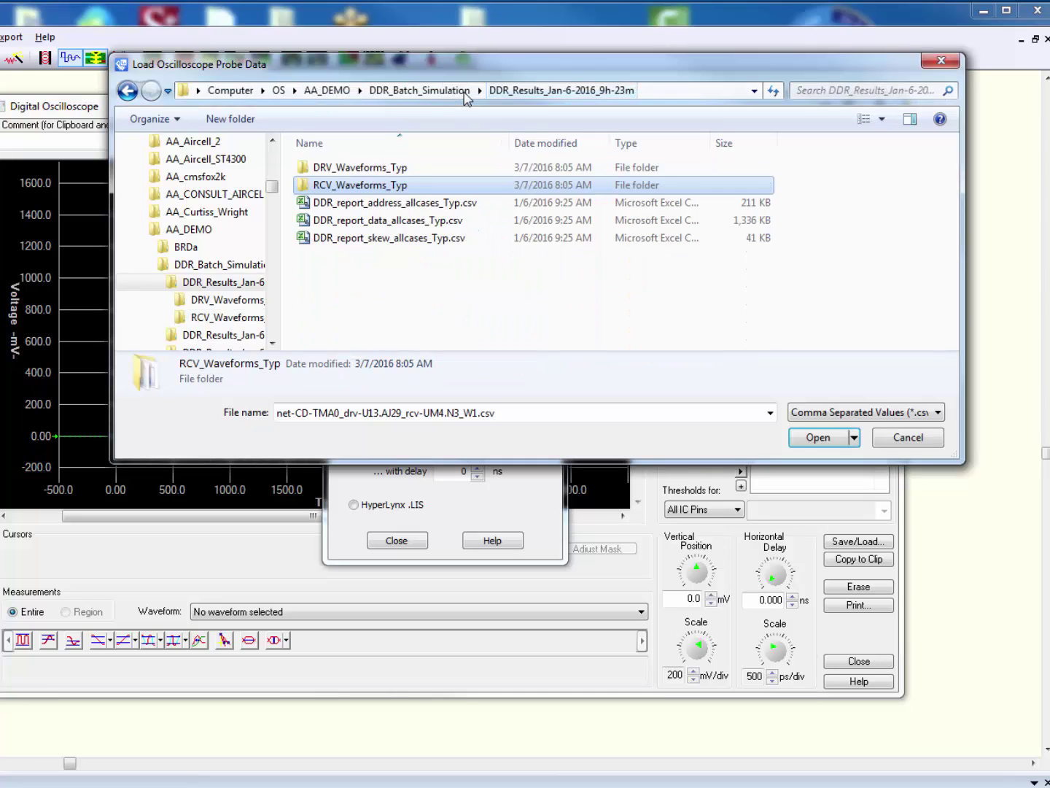
pyautogui.click(399, 92)
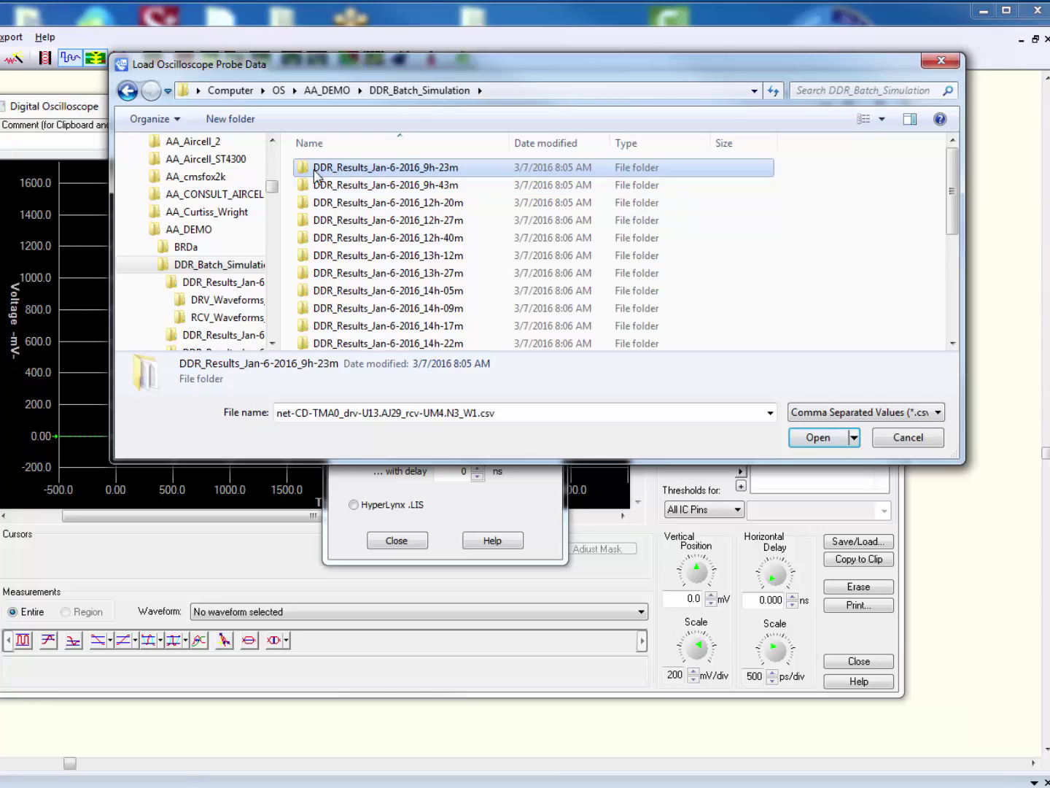
# Try to load DDR_report_address_allcases_Typ.csv from the DDR_Results_Jan-6-2016_9h-23m folder as probe data.
pyautogui.doubleClick(387, 170)
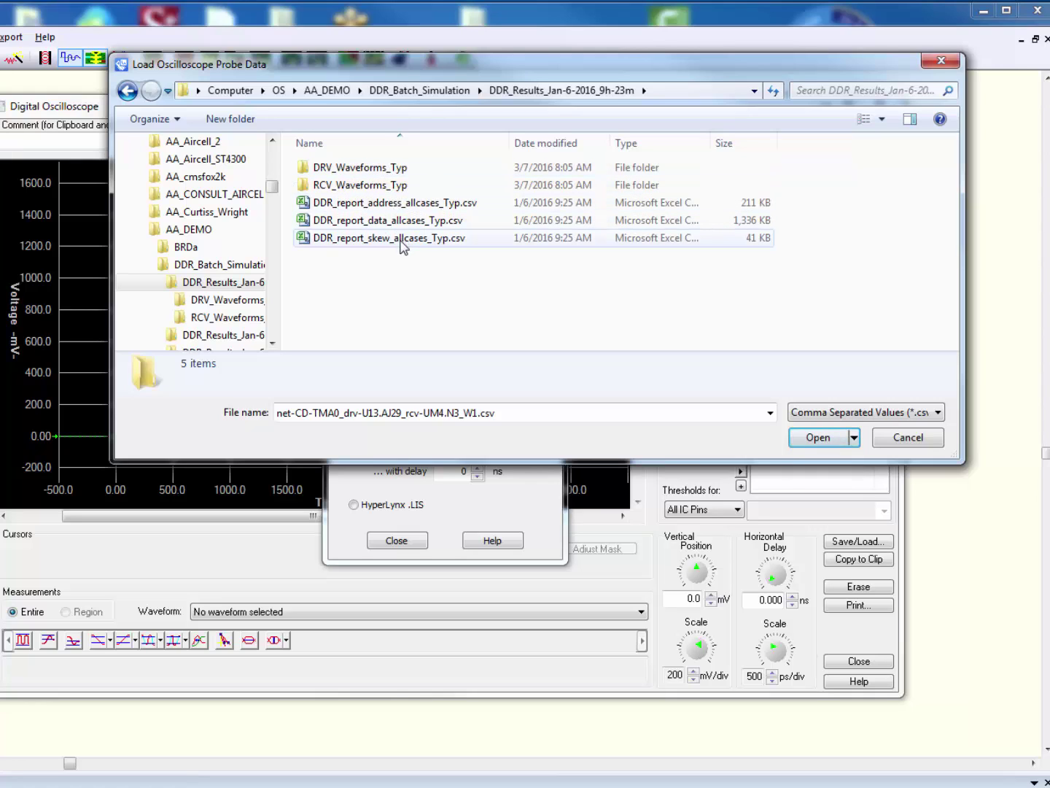
pyautogui.doubleClick(378, 208)
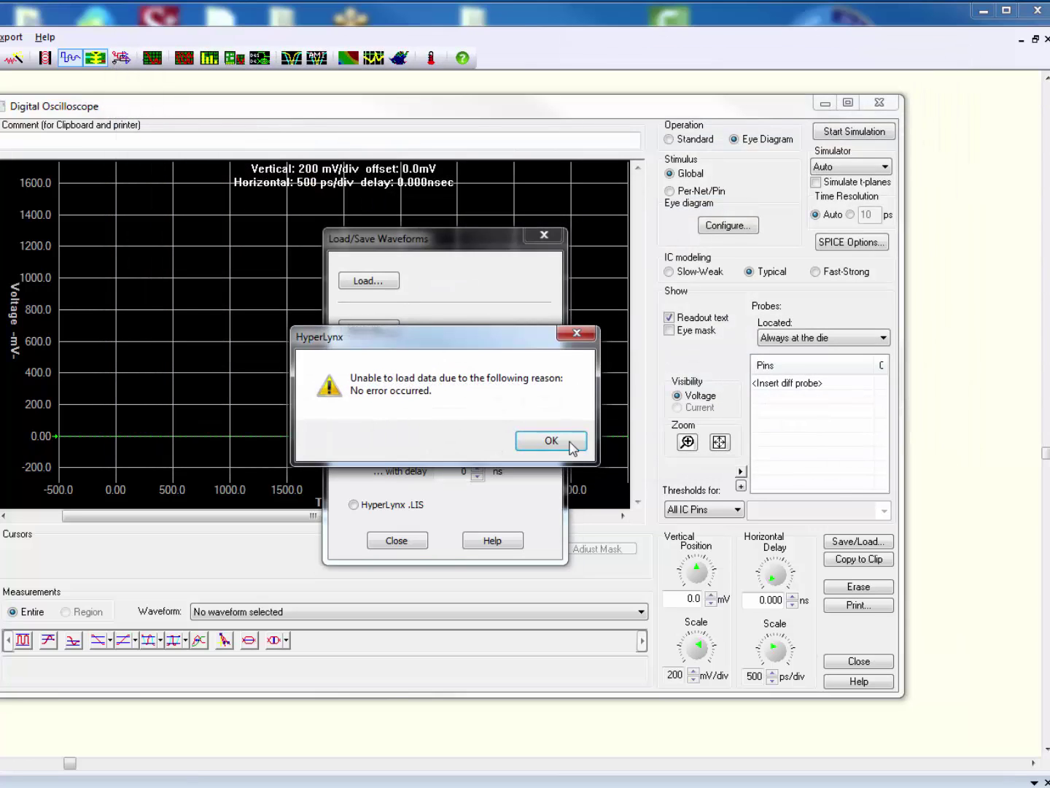
pyautogui.click(552, 441)
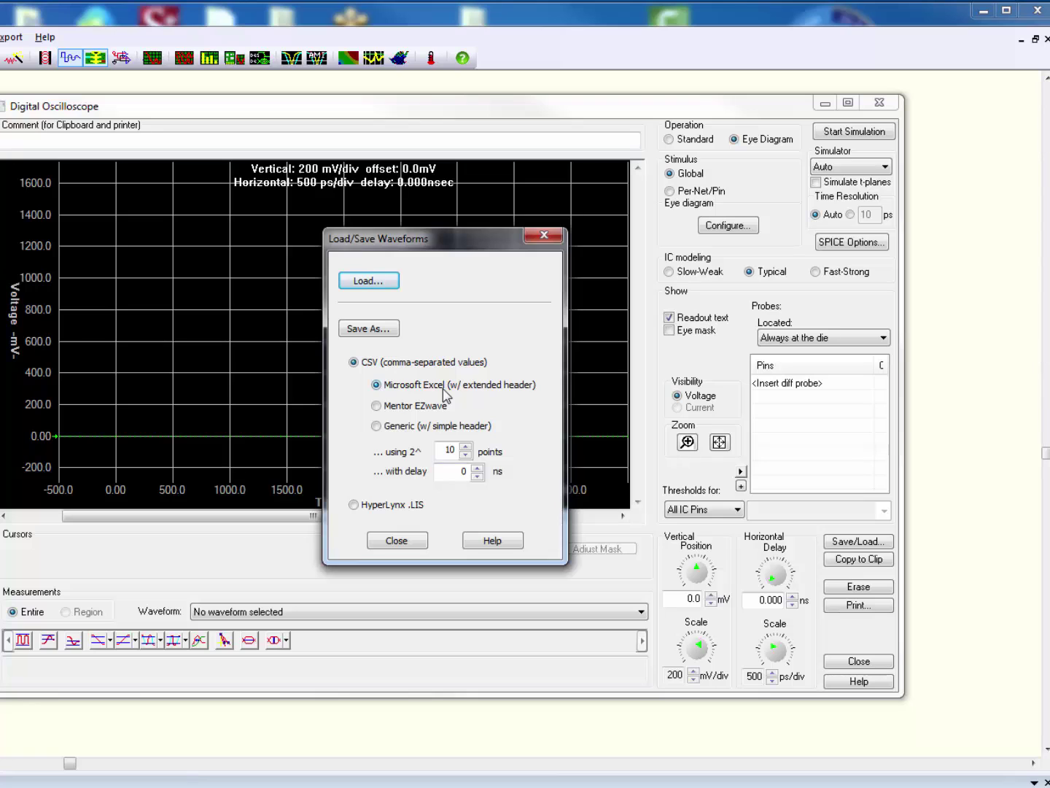
# Start a new probe data load from RCV_Waveforms_Typ and select the UM4 receiver files for nets CD-TMA0 through CD-TMA4.
pyautogui.click(381, 282)
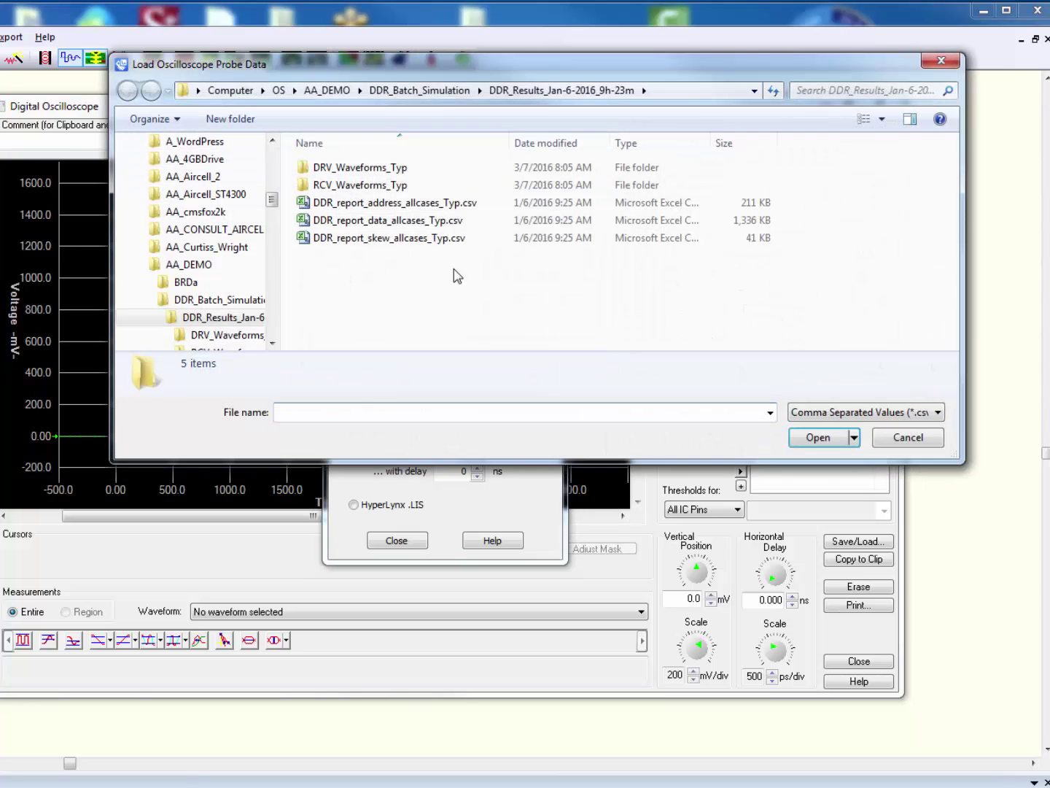
pyautogui.doubleClick(374, 186)
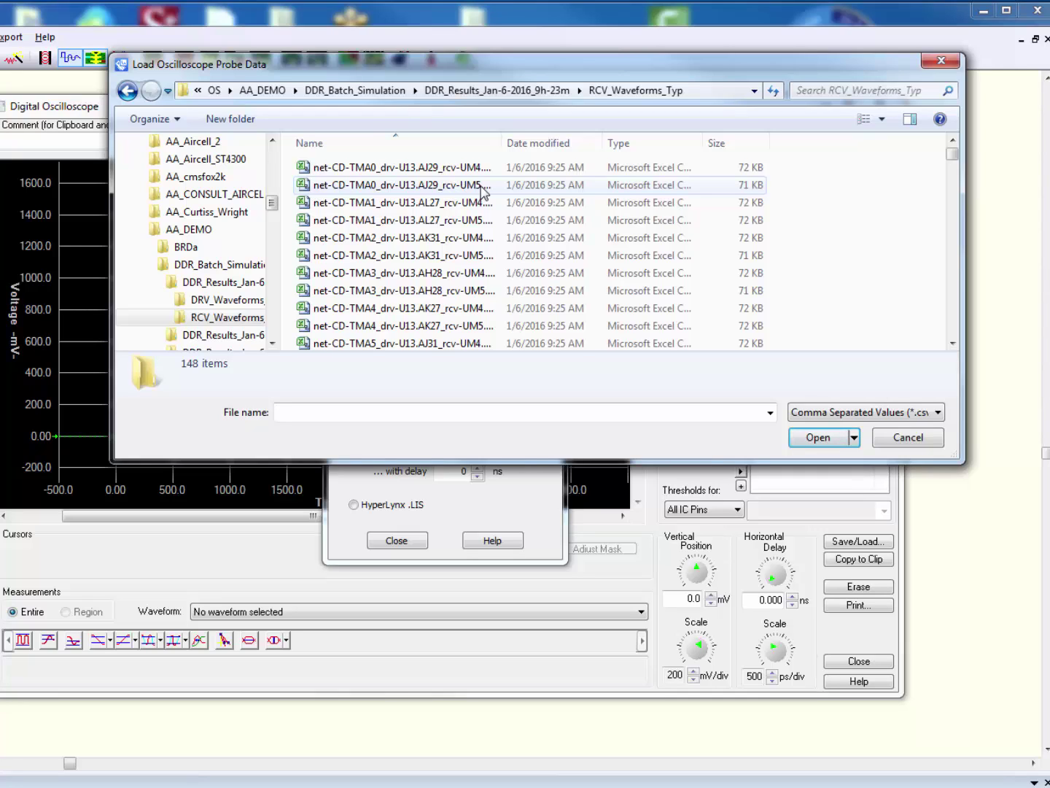
pyautogui.click(384, 170)
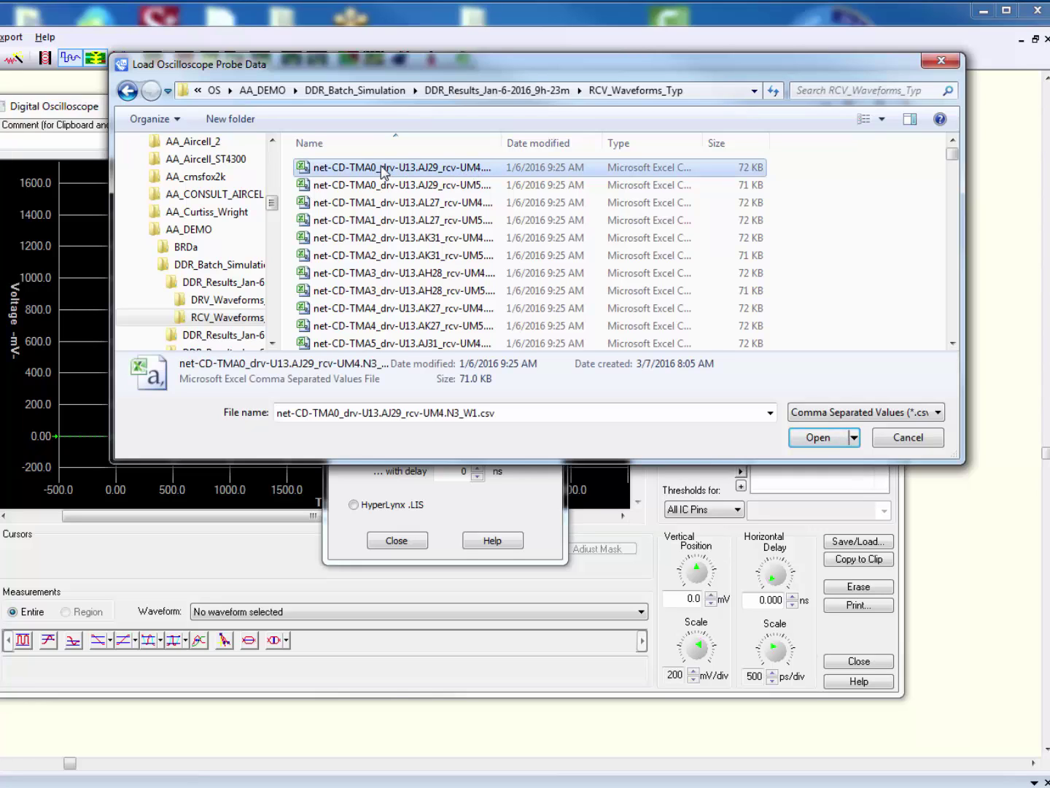
pyautogui.keyDown('ctrl'); pyautogui.click(377, 209); pyautogui.keyUp('ctrl')
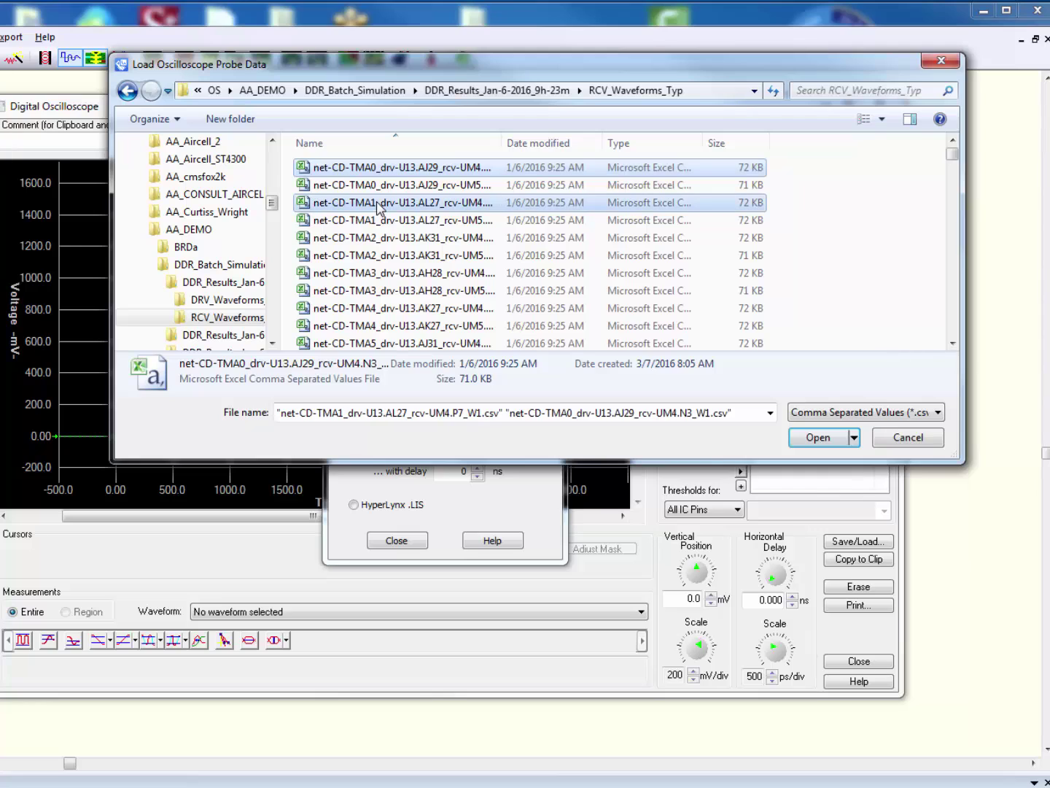
pyautogui.keyDown('ctrl'); pyautogui.click(386, 241); pyautogui.keyUp('ctrl')
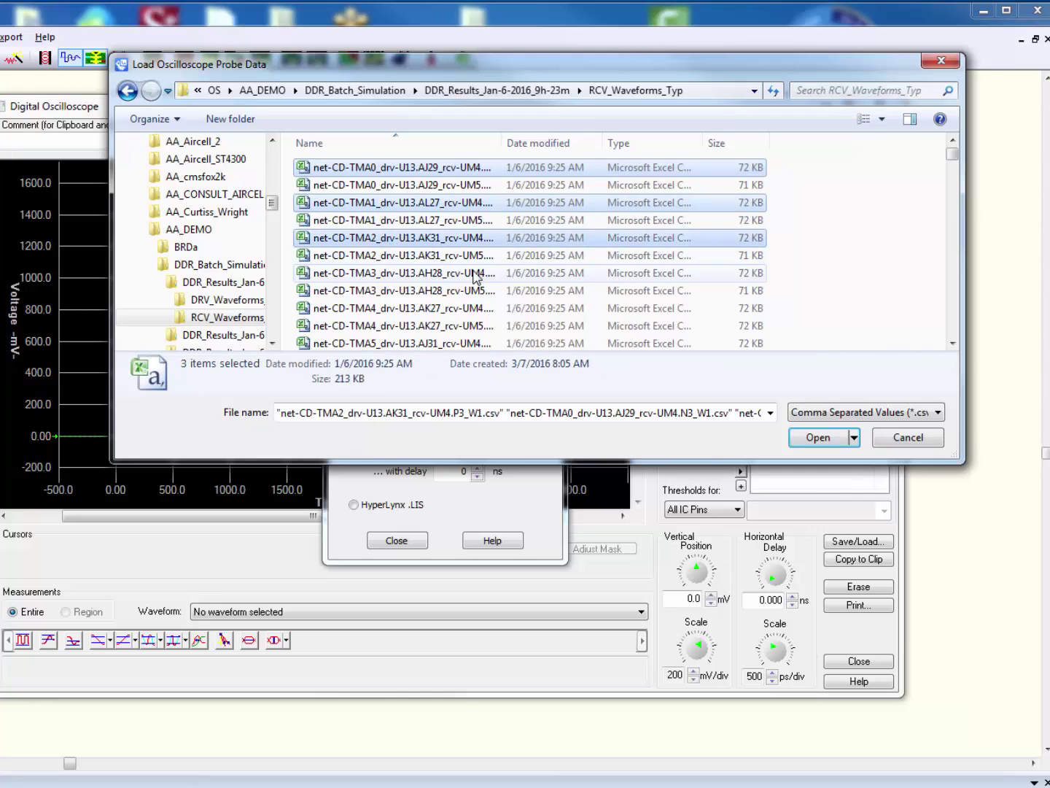
pyautogui.keyDown('ctrl'); pyautogui.click(396, 275); pyautogui.keyUp('ctrl')
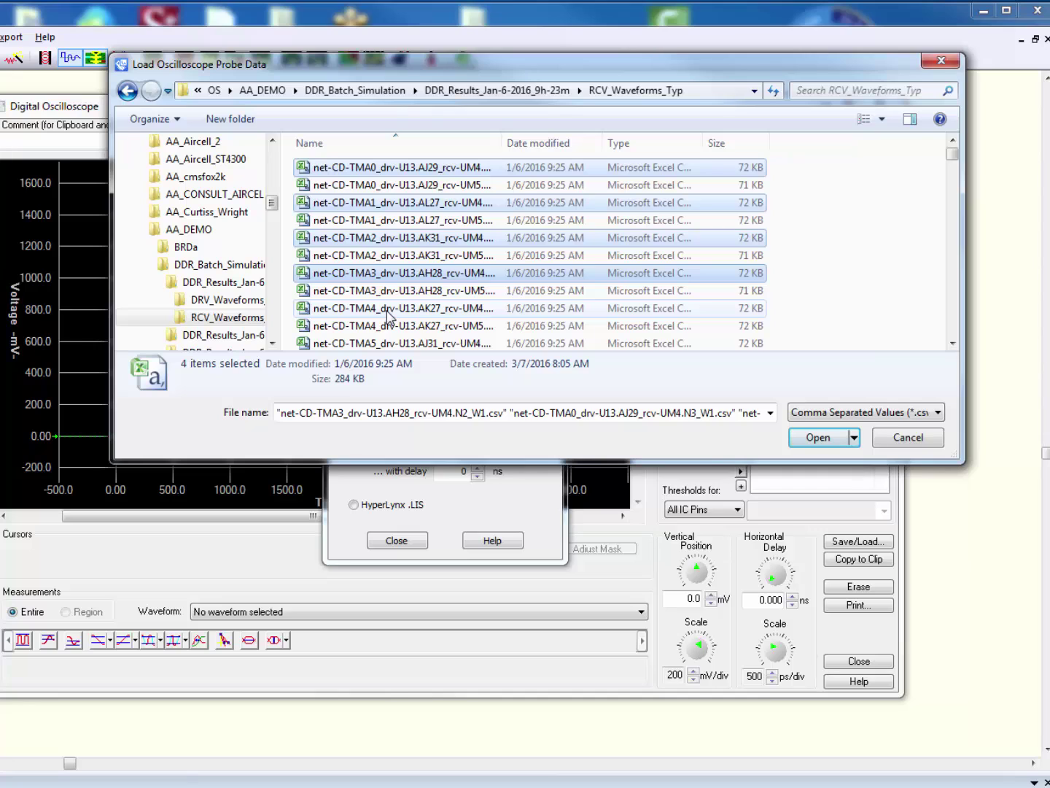
pyautogui.keyDown('ctrl'); pyautogui.click(388, 312); pyautogui.keyUp('ctrl')
# Add the UM4 receiver files for nets CD-TMA5 through CD-TMA8 to the file selection.
pyautogui.click(953, 343)
pyautogui.click(952, 343)
pyautogui.keyDown('ctrl'); pyautogui.click(417, 307); pyautogui.keyUp('ctrl')
pyautogui.keyDown('ctrl'); pyautogui.click(417, 307); pyautogui.keyUp('ctrl')
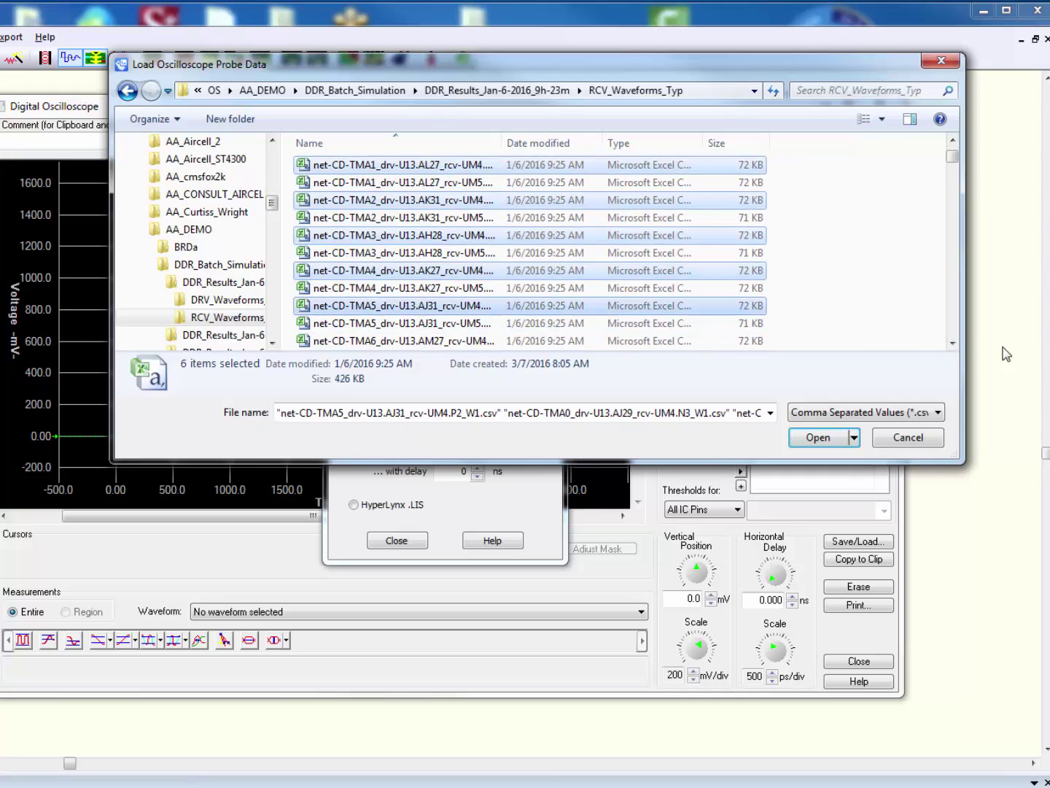
pyautogui.click(952, 343)
pyautogui.click(953, 343)
pyautogui.click(953, 343)
pyautogui.click(953, 343)
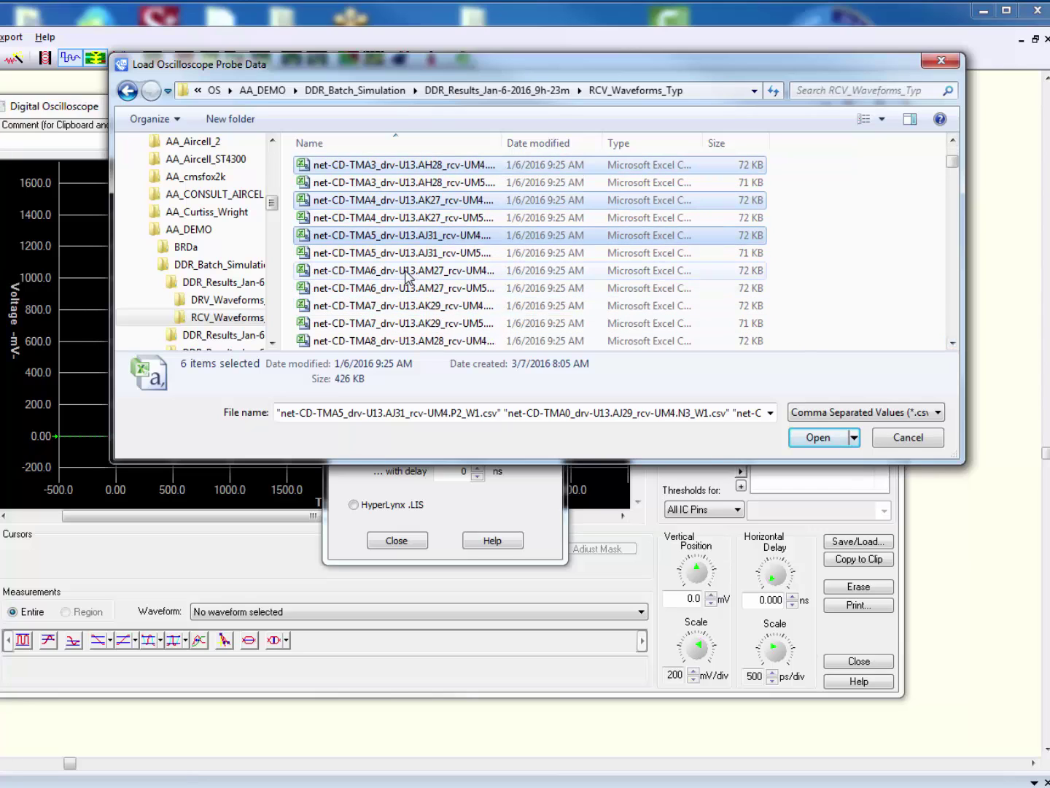
pyautogui.keyDown('ctrl'); pyautogui.click(411, 275); pyautogui.keyUp('ctrl')
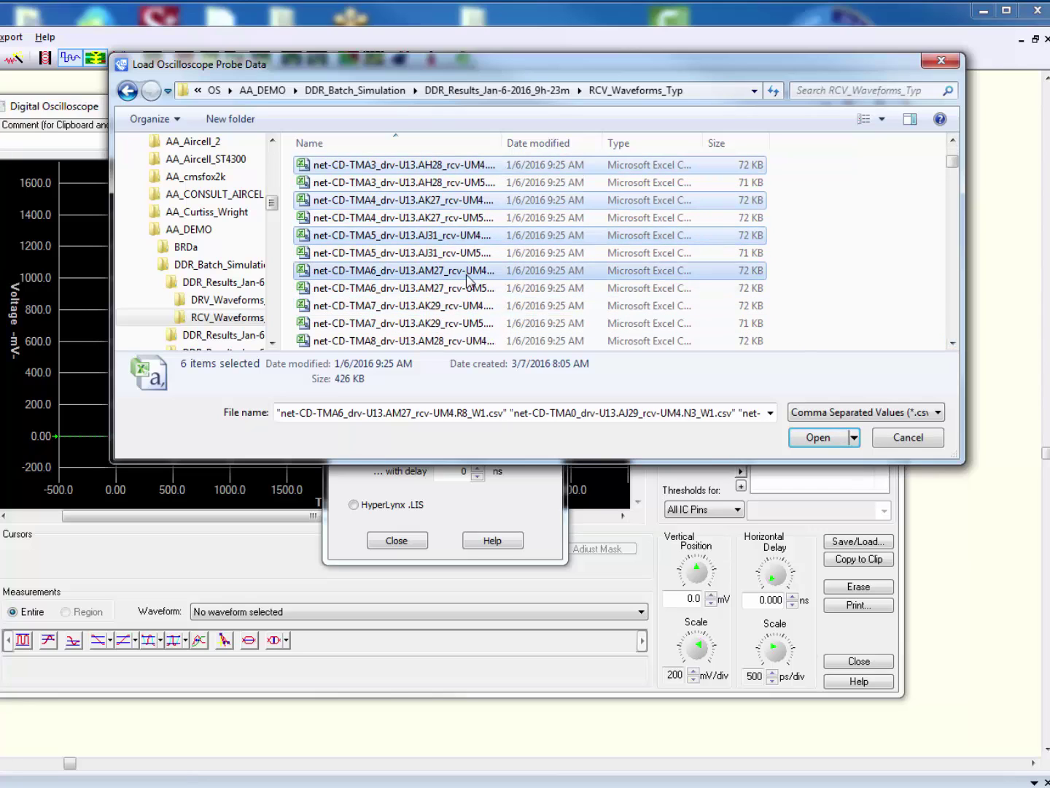
pyautogui.keyDown('ctrl'); pyautogui.click(418, 307); pyautogui.keyUp('ctrl')
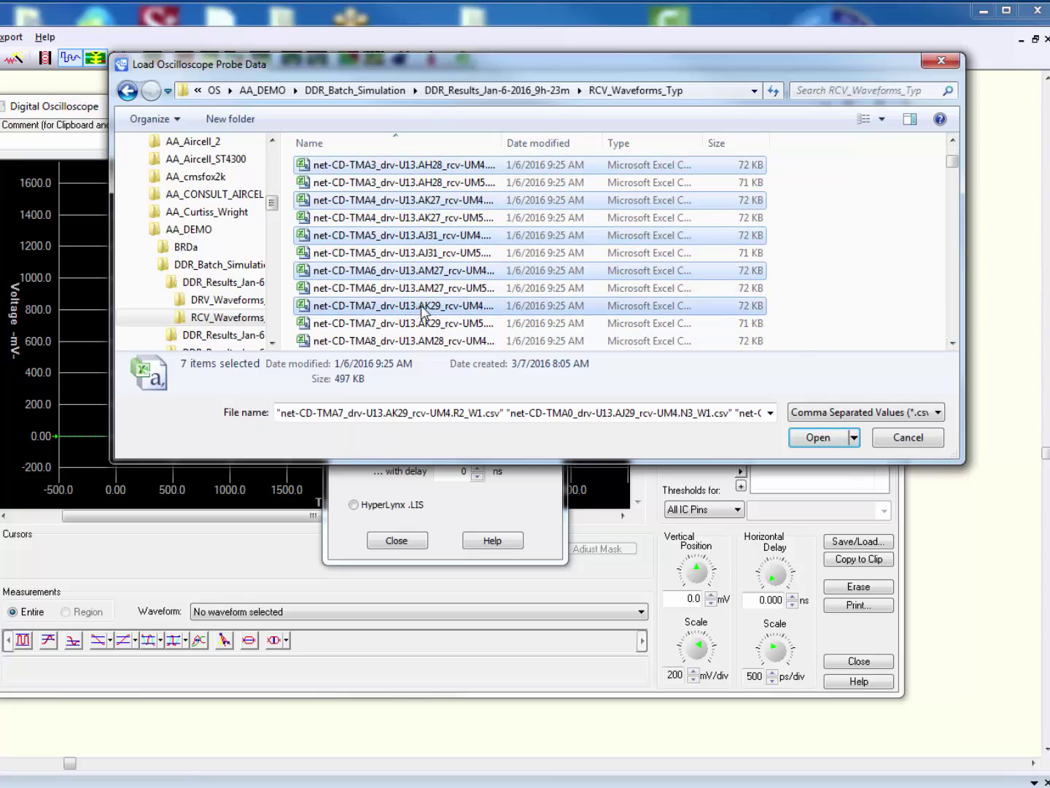
pyautogui.keyDown('ctrl'); pyautogui.click(416, 343); pyautogui.keyUp('ctrl')
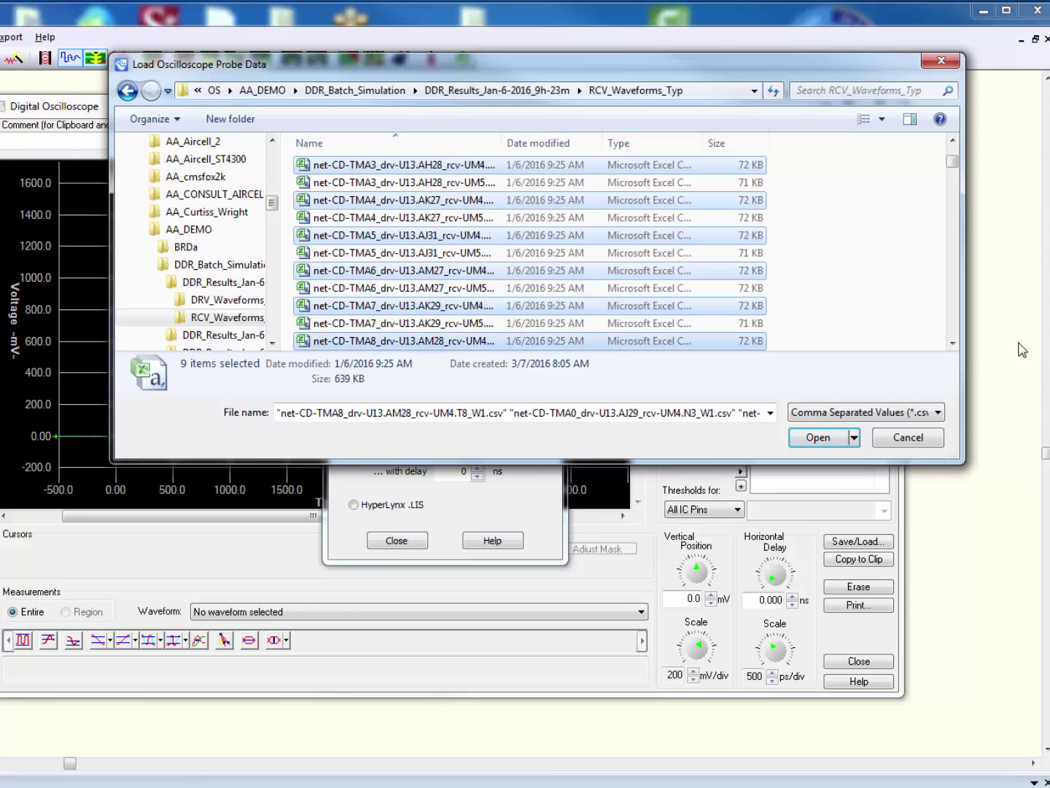
# Add the UM4 receiver files for CD-TMA9 through CD-TMA13 to the selection, and load all selected waveforms into the oscilloscope.
pyautogui.click(954, 343)
pyautogui.click(954, 343)
pyautogui.click(953, 344)
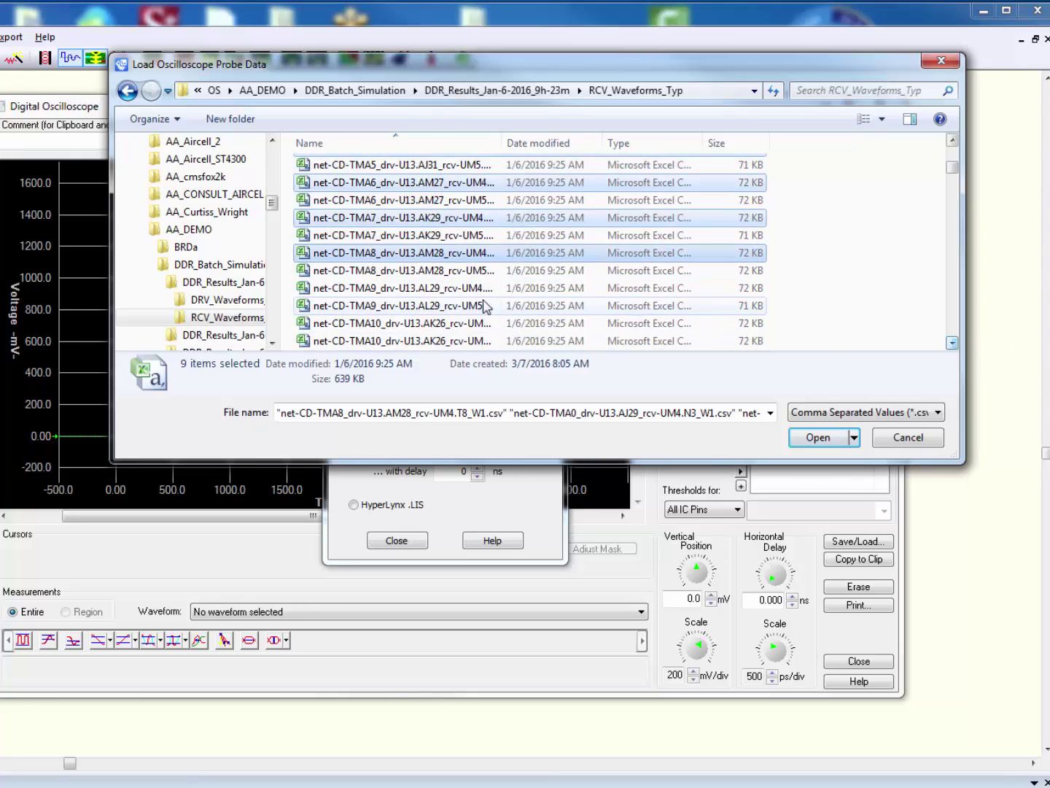
pyautogui.keyDown('ctrl'); pyautogui.click(436, 290); pyautogui.keyUp('ctrl')
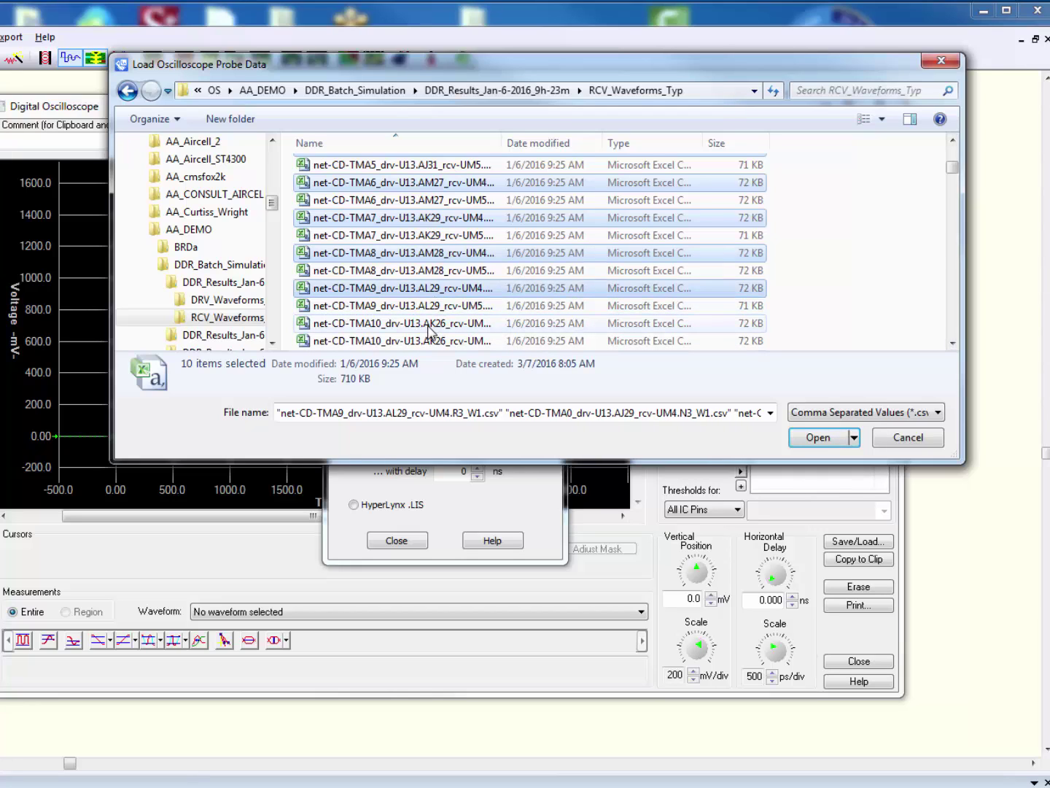
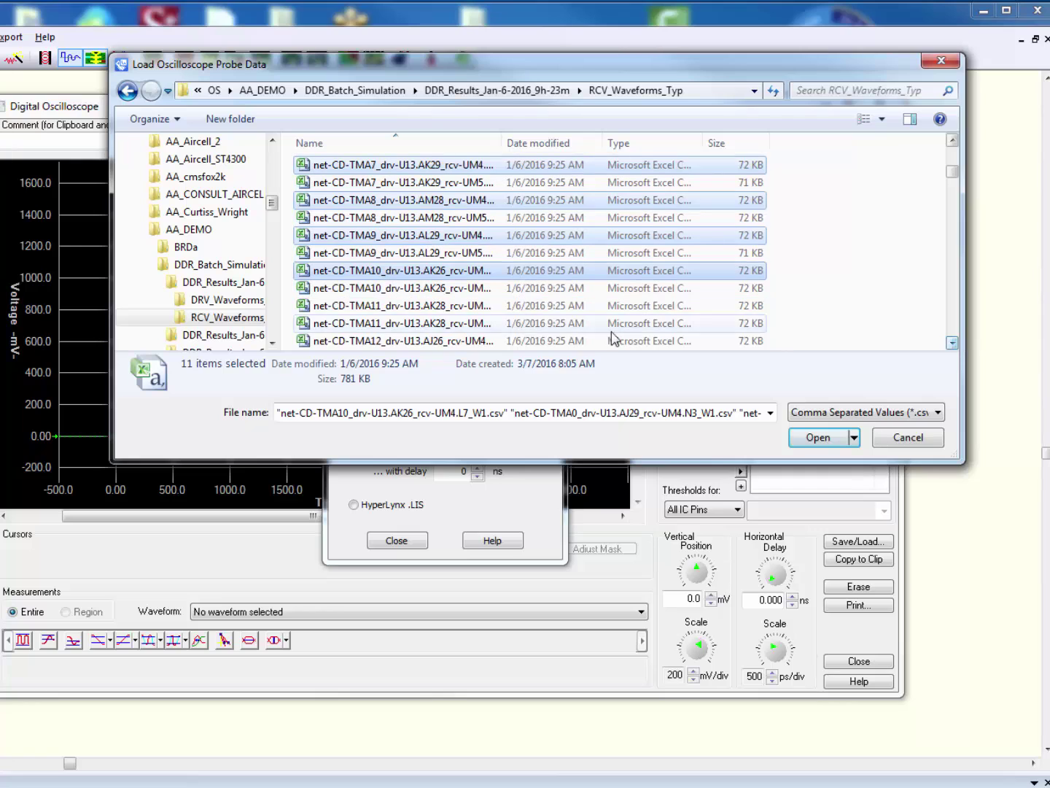
pyautogui.keyDown('ctrl'); pyautogui.click(443, 312); pyautogui.keyUp('ctrl')
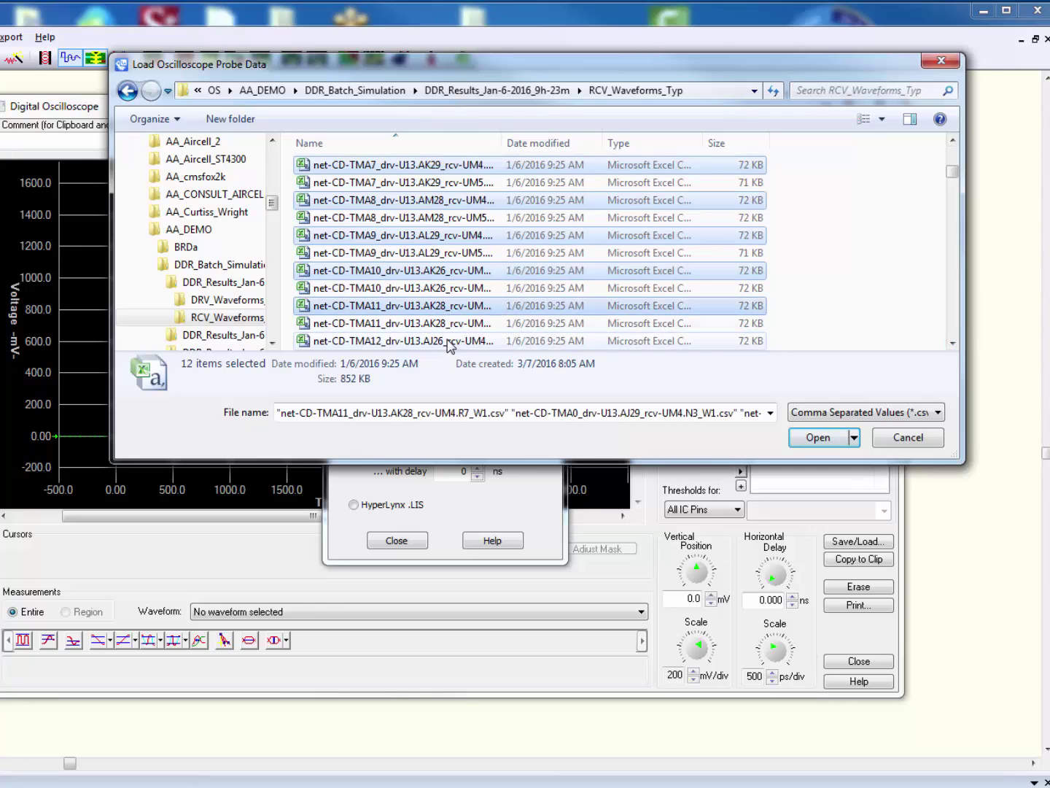
pyautogui.keyDown('ctrl'); pyautogui.click(449, 342); pyautogui.keyUp('ctrl')
pyautogui.click(953, 344)
pyautogui.click(954, 343)
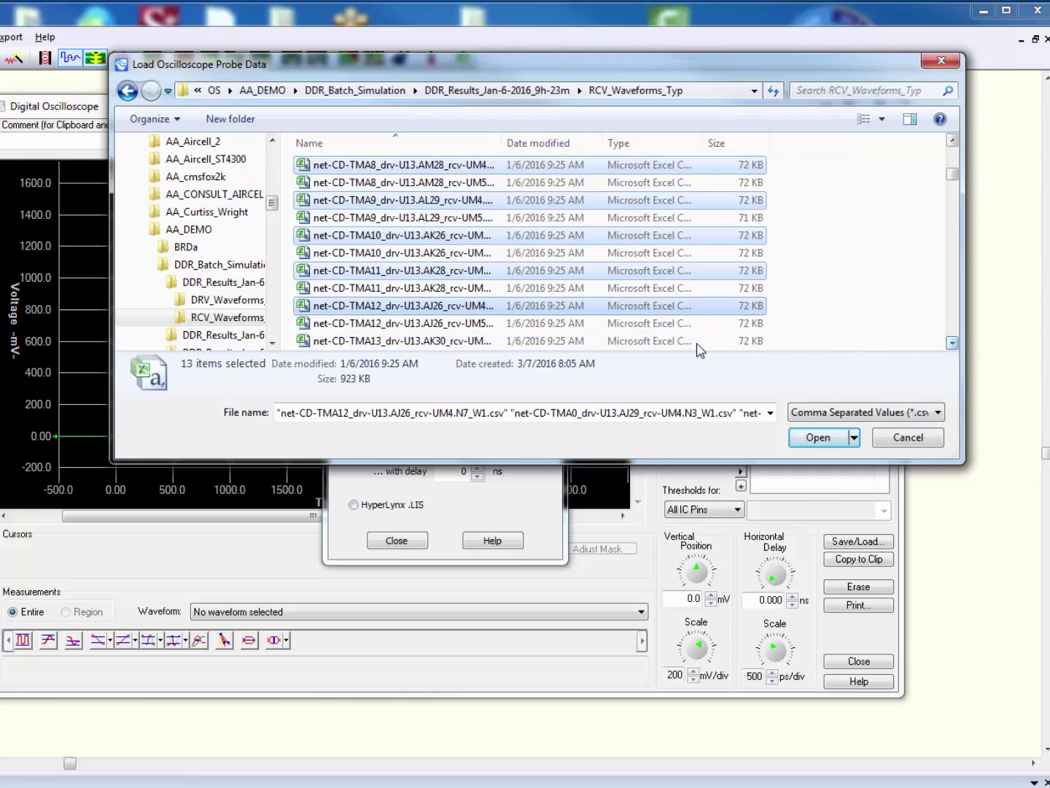
pyautogui.keyDown('ctrl'); pyautogui.click(463, 342); pyautogui.keyUp('ctrl')
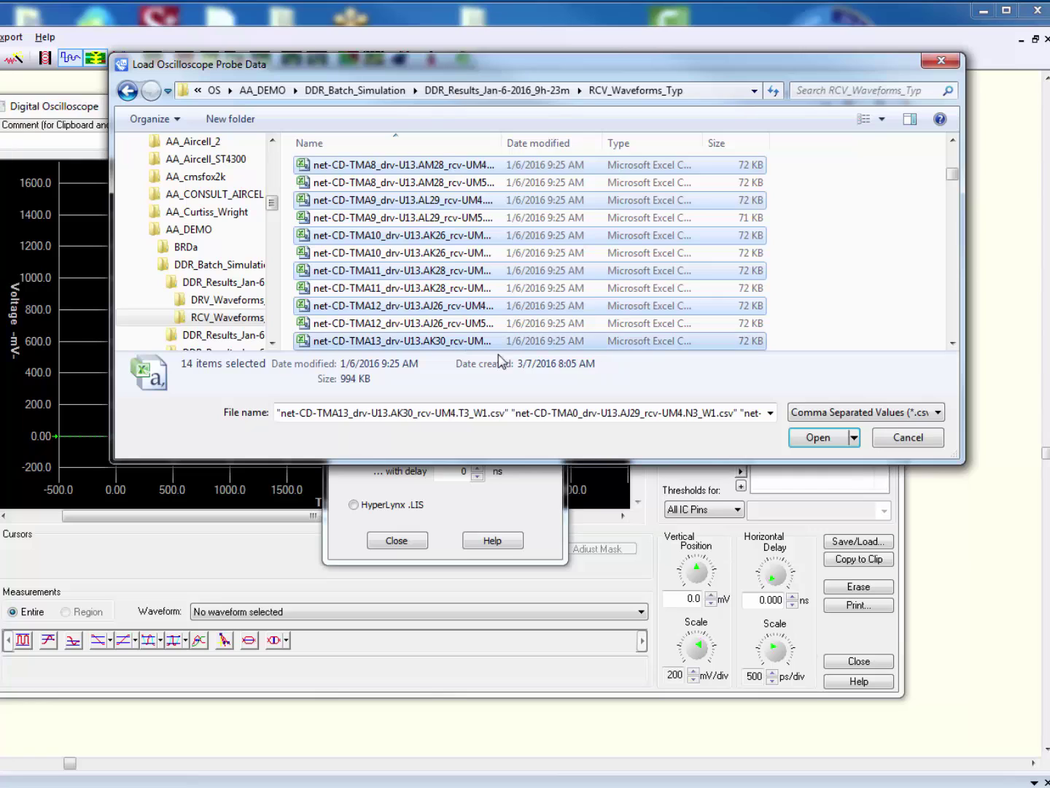
pyautogui.click(817, 438)
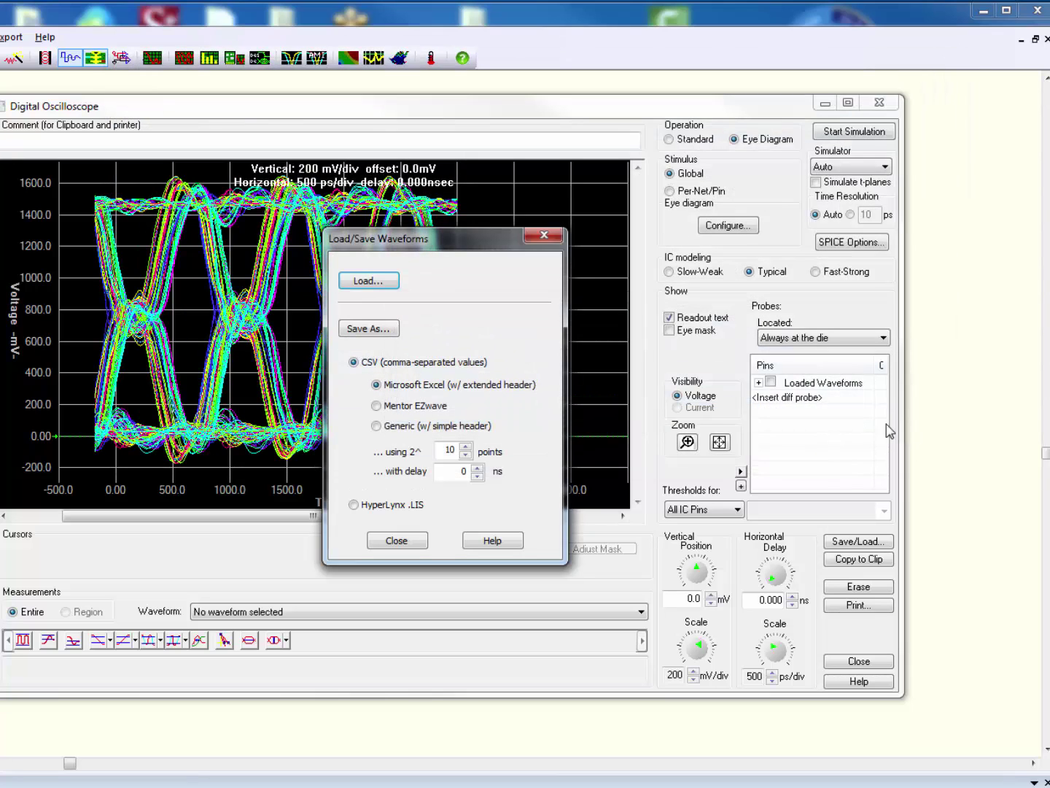
pyautogui.click(397, 541)
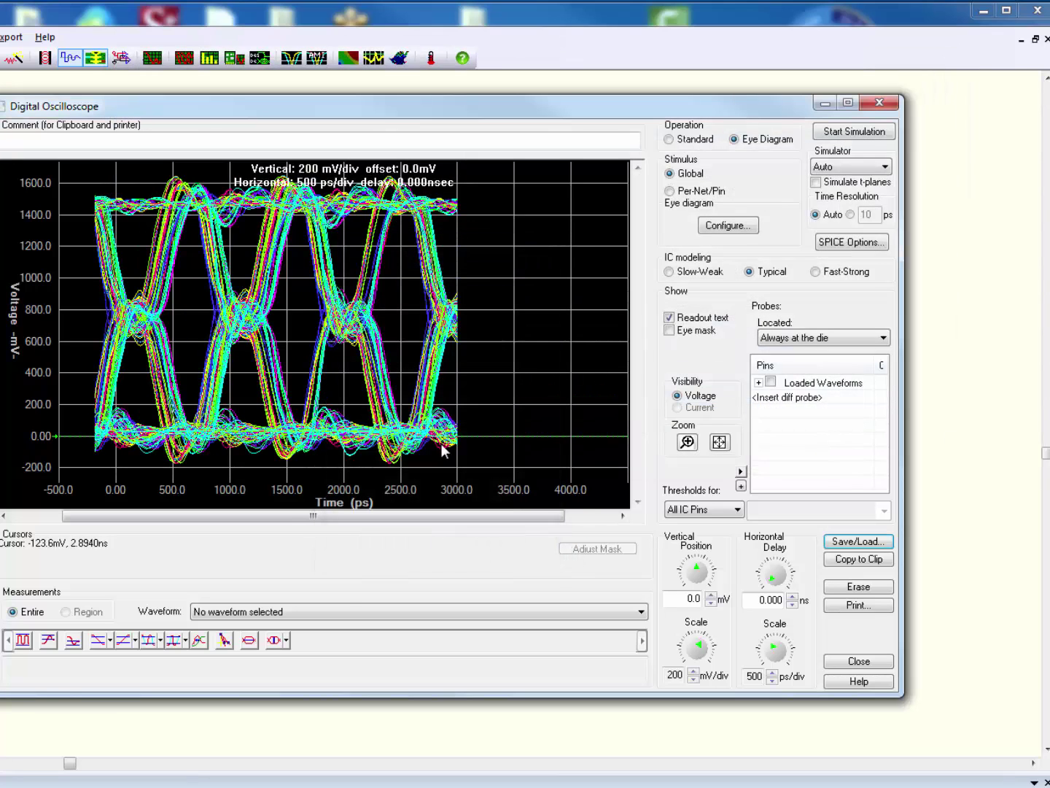
# Fit the loaded waveforms to the oscilloscope display and set the horizontal scale to 200 ps/div.
pyautogui.click(720, 443)
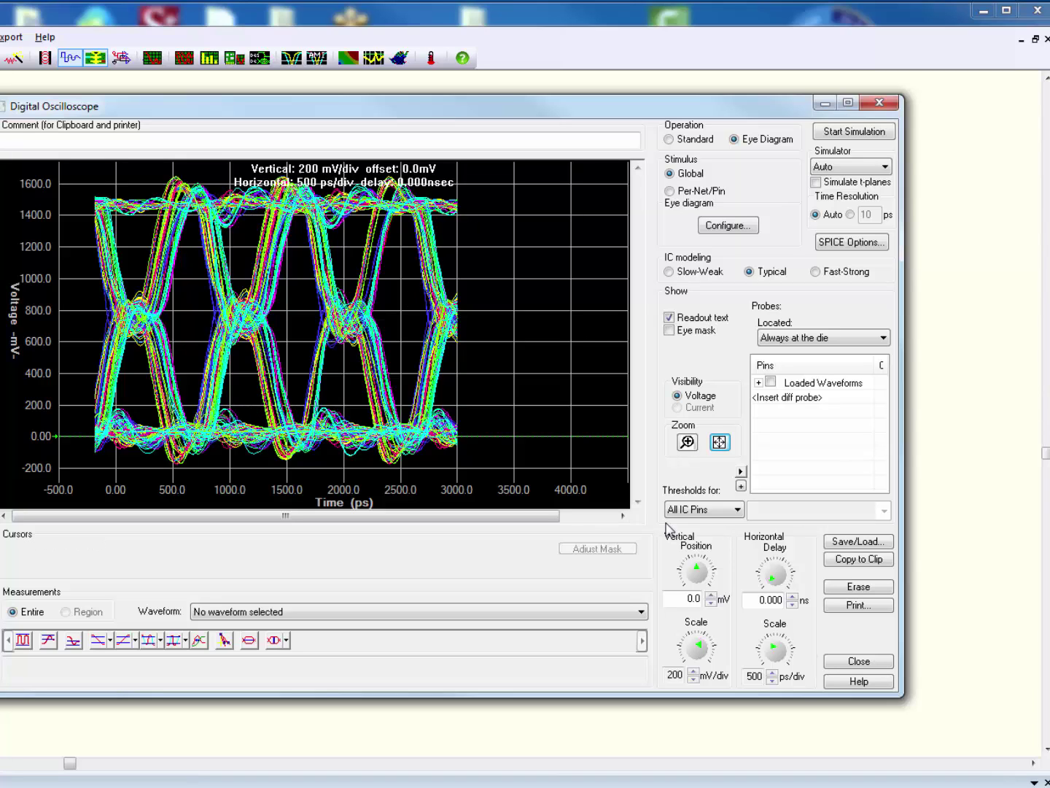
pyautogui.click(771, 679)
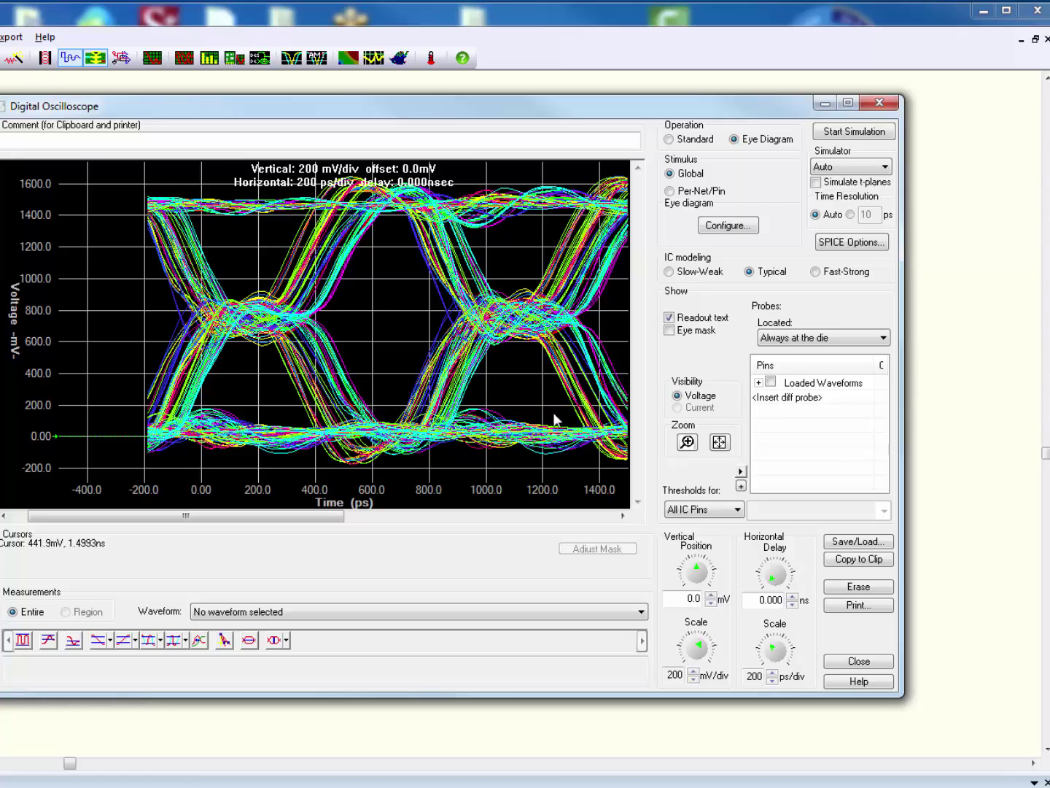
# Measure the UM4 eye opening with cursor points at about 898 mV, 1.41 ns and about 580 mV, 1.76 ns.
pyautogui.moveTo(329, 517); pyautogui.dragTo(450, 523)
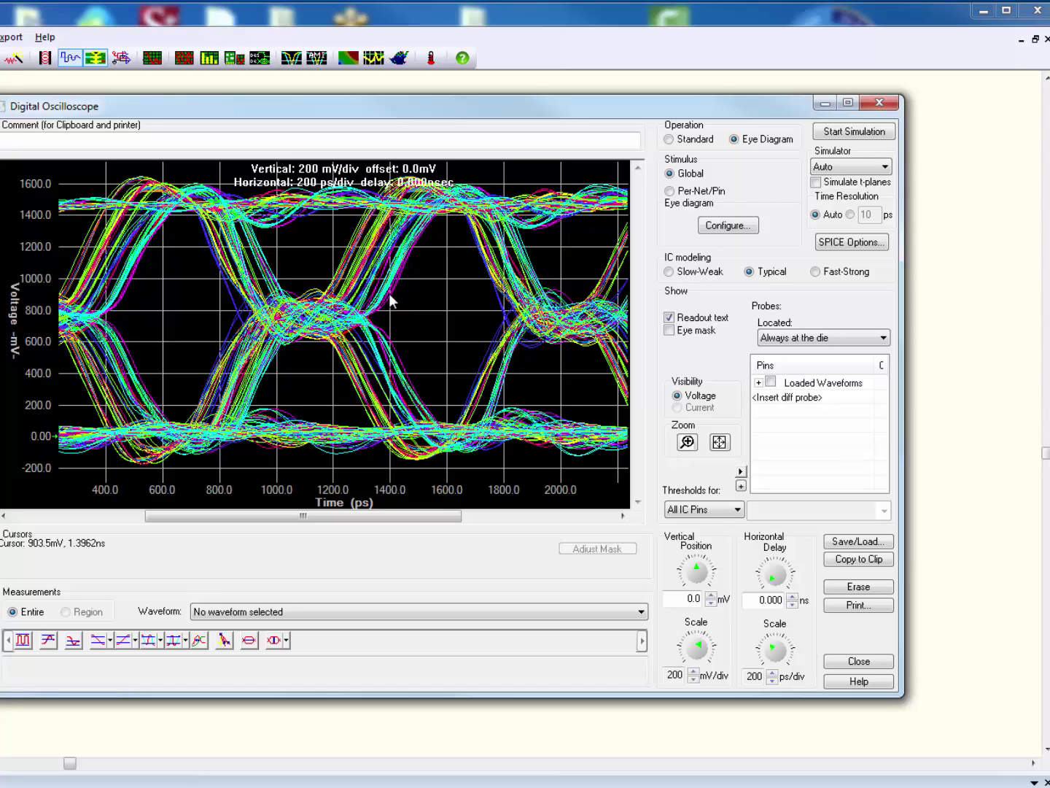
pyautogui.click(393, 293)
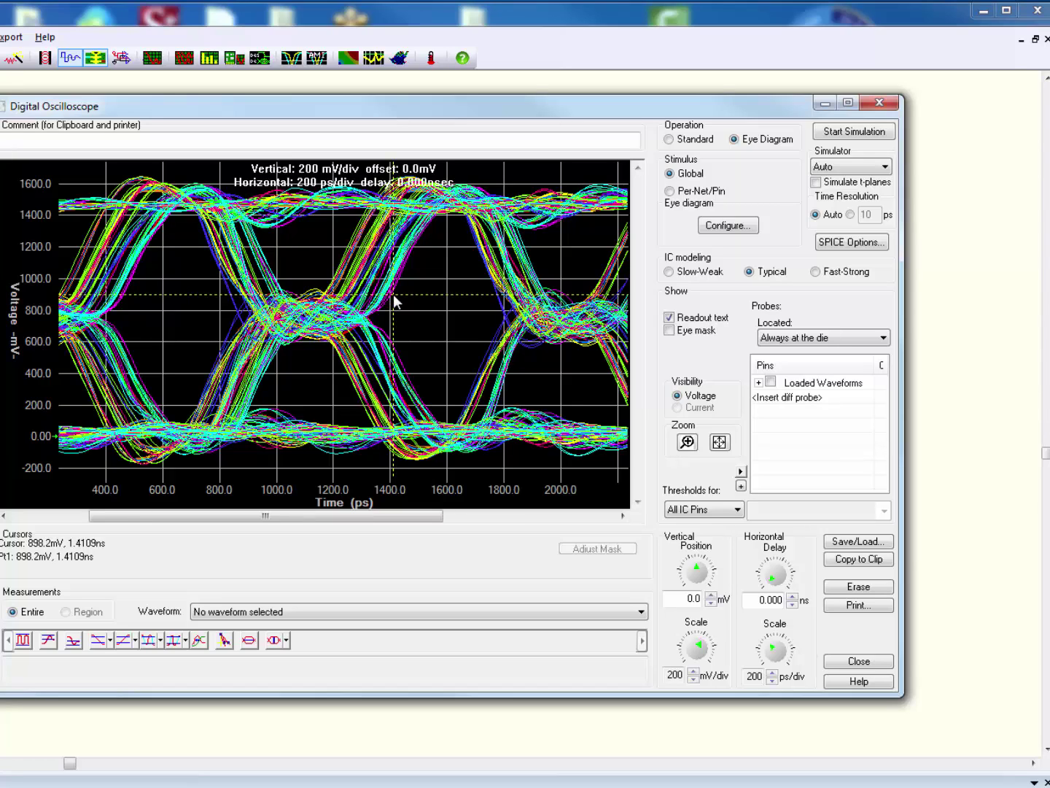
pyautogui.click(491, 345)
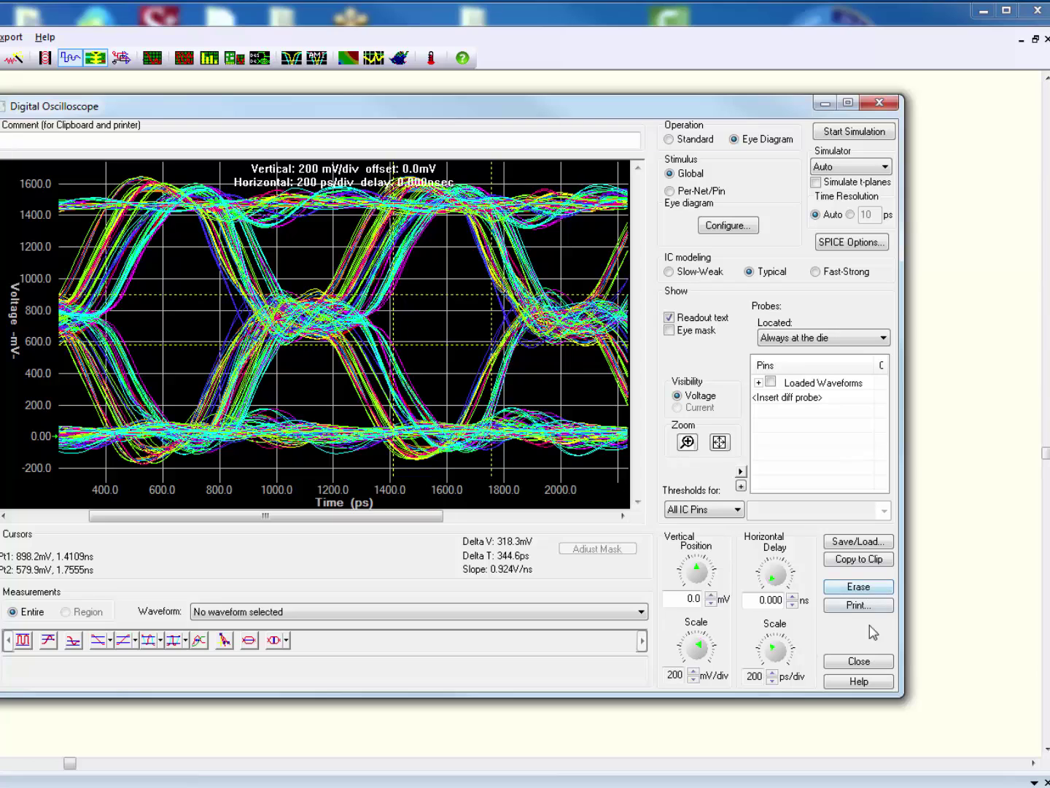
# Erase the displayed waveforms, start a new probe data load, and select the UM5 receiver files for nets CD-TMA0 through CD-TMA4.
pyautogui.click(865, 588)
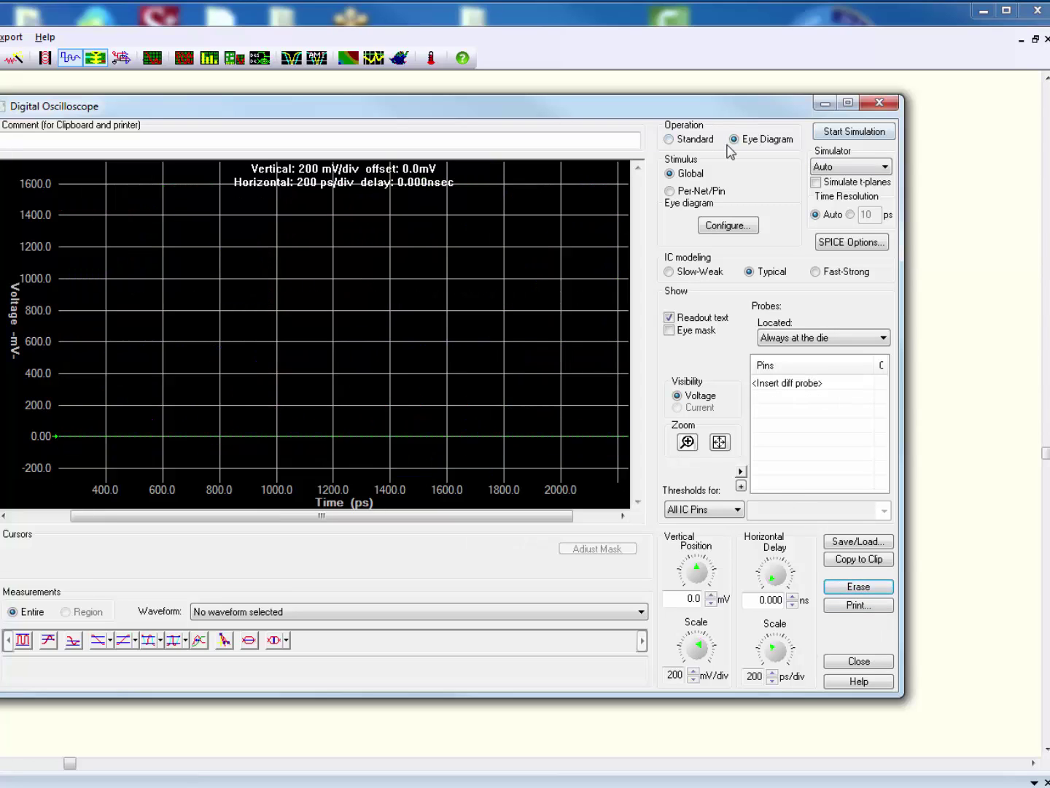
pyautogui.click(864, 541)
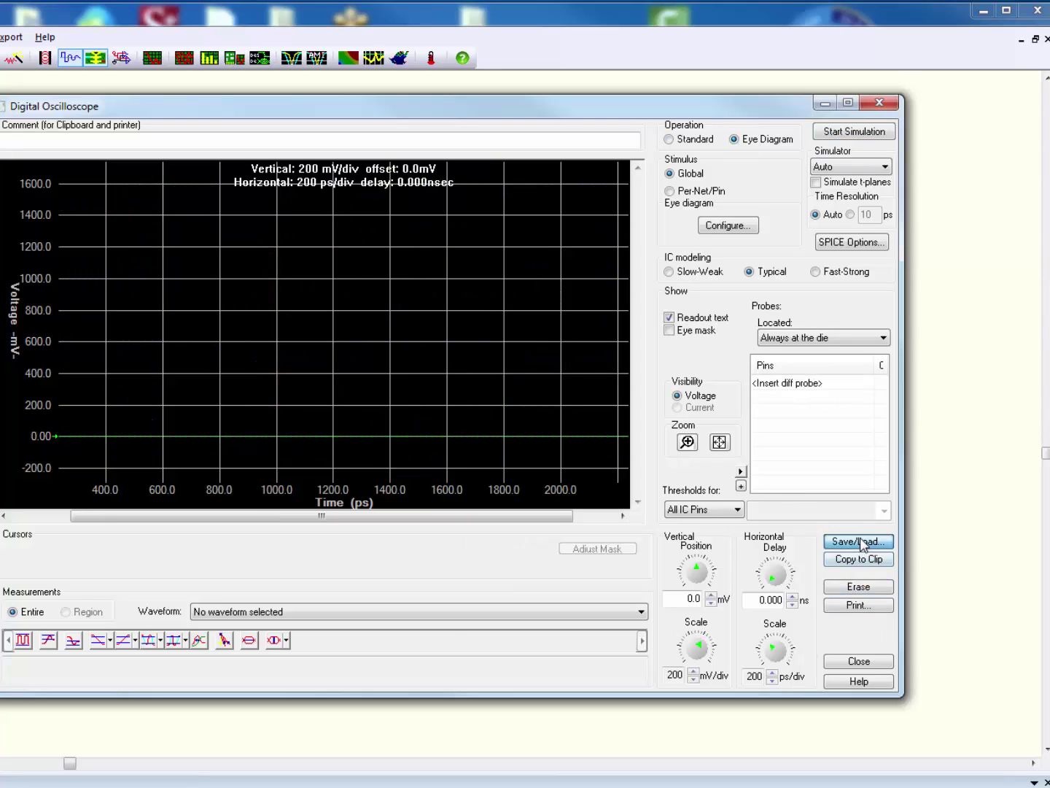
pyautogui.click(377, 281)
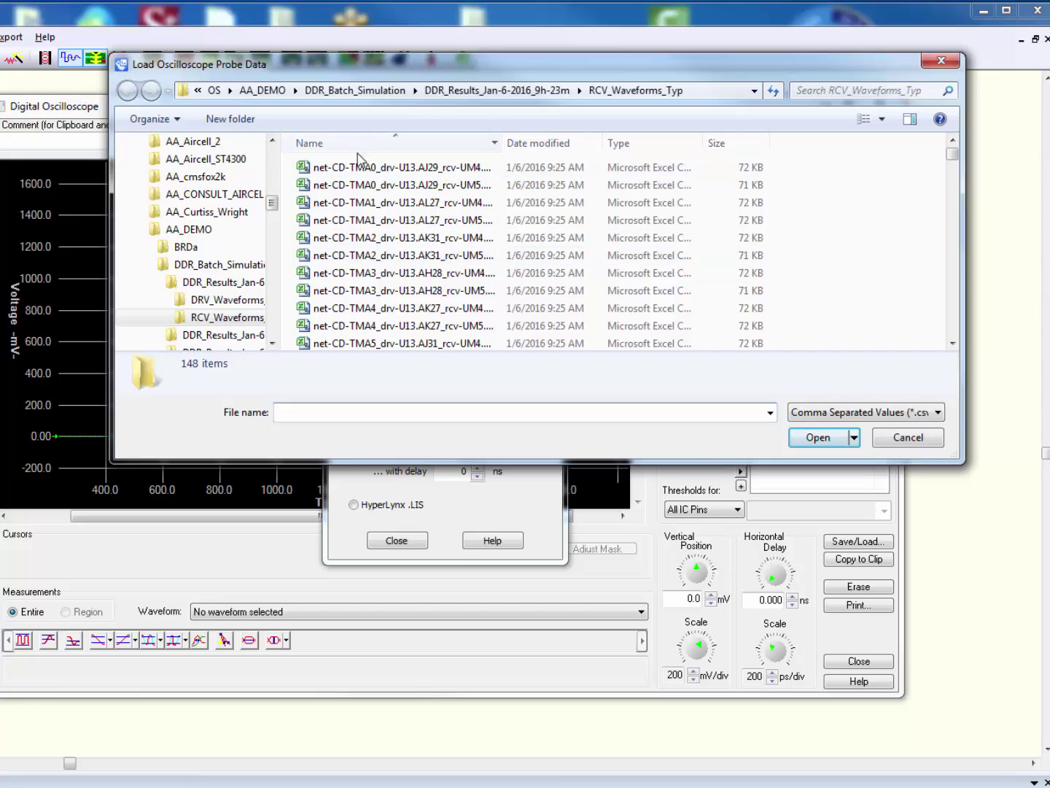
pyautogui.click(452, 190)
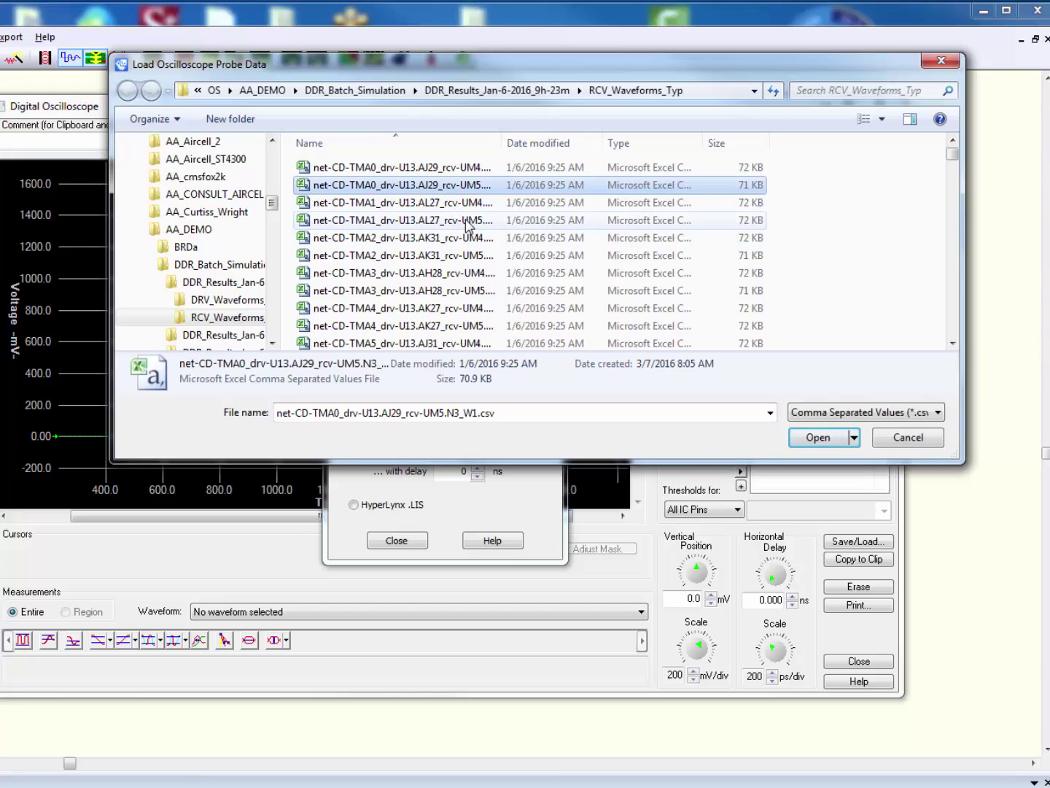
pyautogui.keyDown('ctrl'); pyautogui.click(462, 220); pyautogui.keyUp('ctrl')
pyautogui.keyDown('ctrl'); pyautogui.click(469, 255); pyautogui.keyUp('ctrl')
pyautogui.keyDown('ctrl'); pyautogui.click(471, 291); pyautogui.keyUp('ctrl')
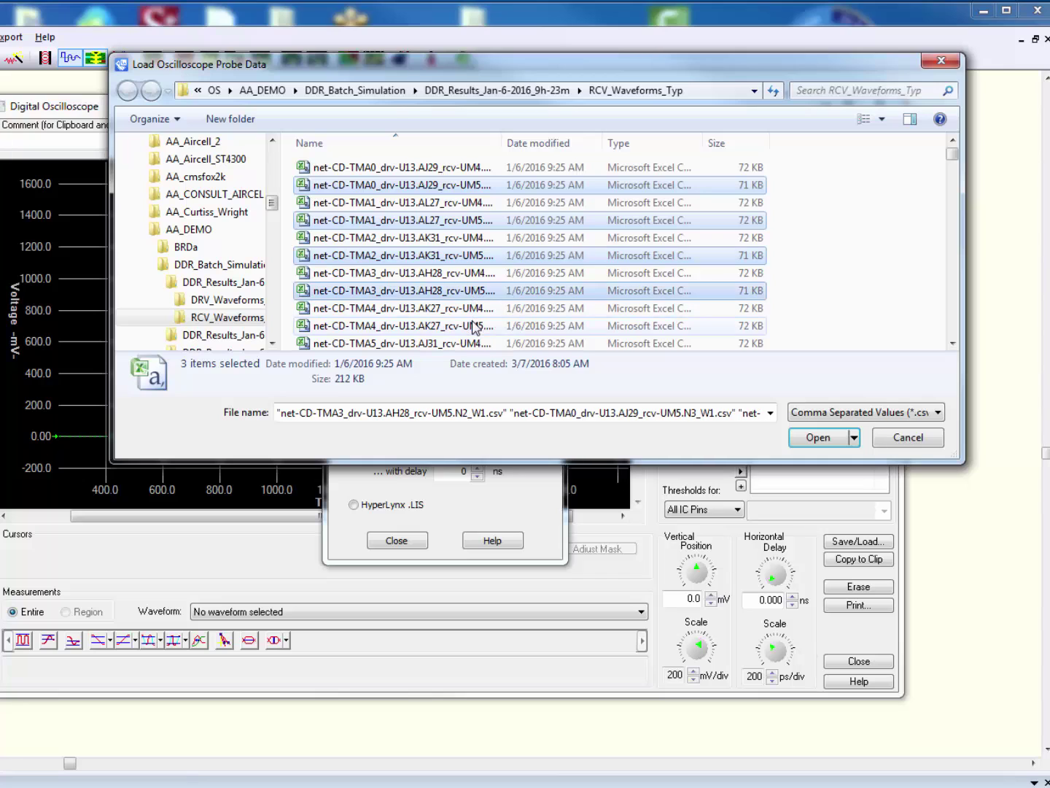
pyautogui.keyDown('ctrl'); pyautogui.click(473, 325); pyautogui.keyUp('ctrl')
# Add the UM5 receiver files for nets CD-TMA5 through CD-TMA9 to the file selection.
pyautogui.click(952, 344)
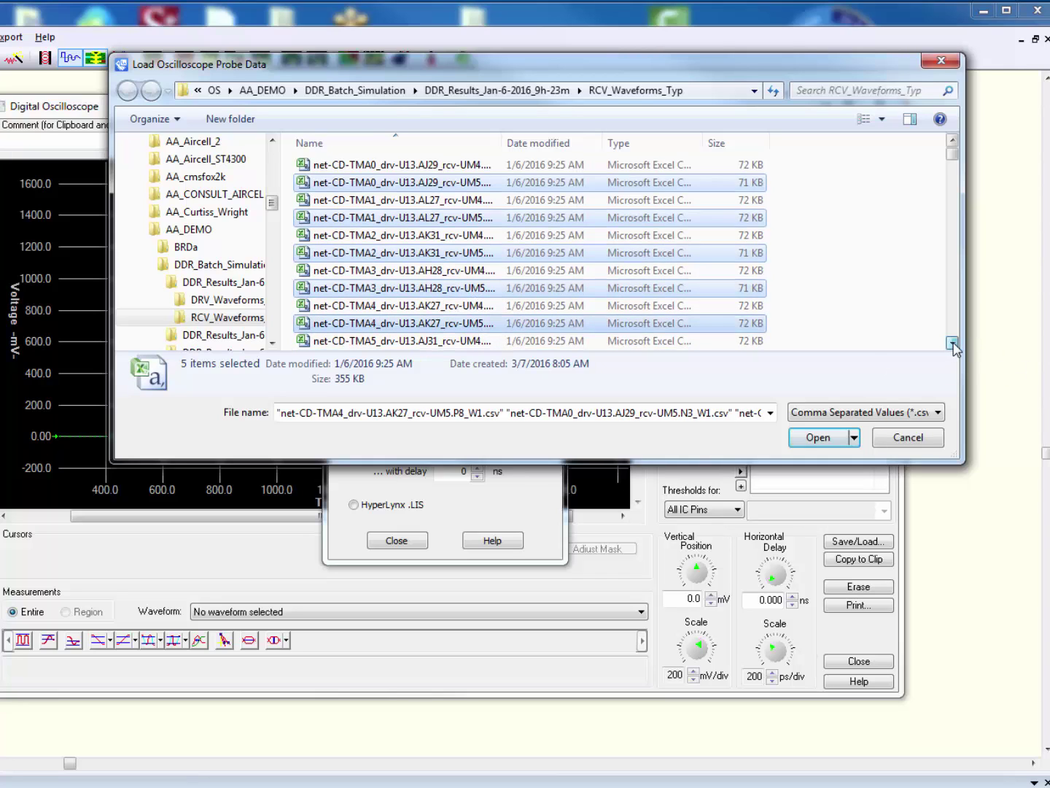
pyautogui.scroll(-1, 469, 274)
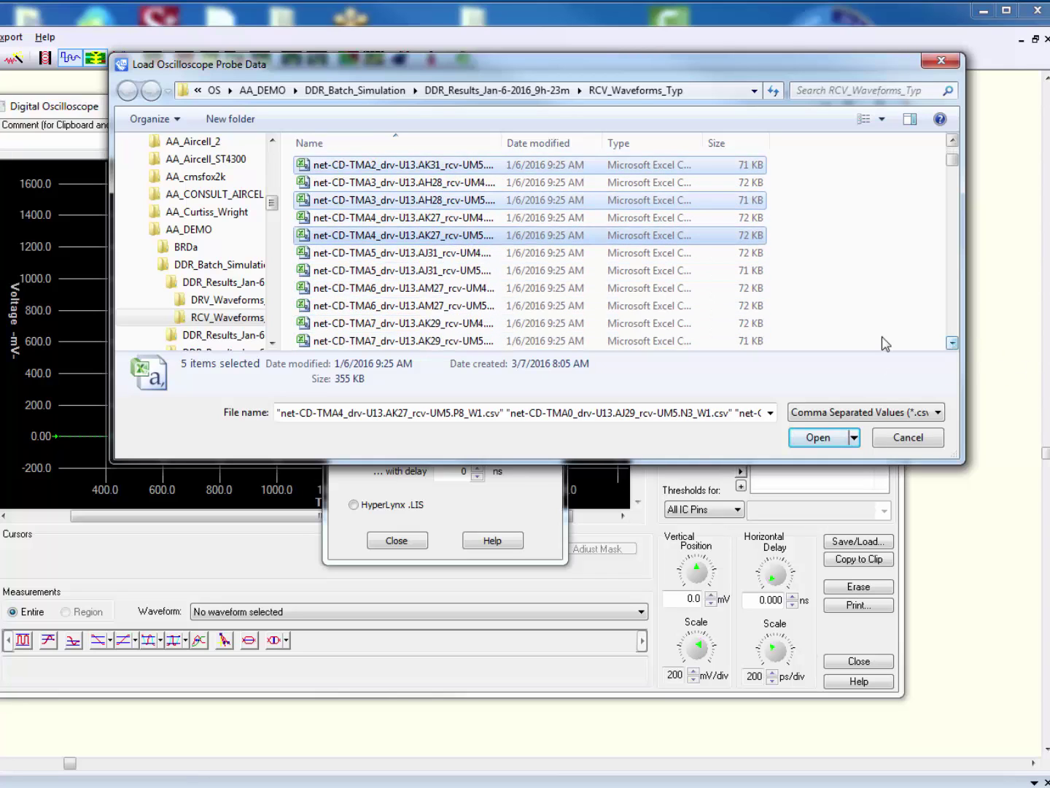
pyautogui.keyDown('ctrl'); pyautogui.click(476, 271); pyautogui.keyUp('ctrl')
pyautogui.keyDown('ctrl'); pyautogui.click(477, 308); pyautogui.keyUp('ctrl')
pyautogui.keyDown('ctrl'); pyautogui.click(447, 341); pyautogui.keyUp('ctrl')
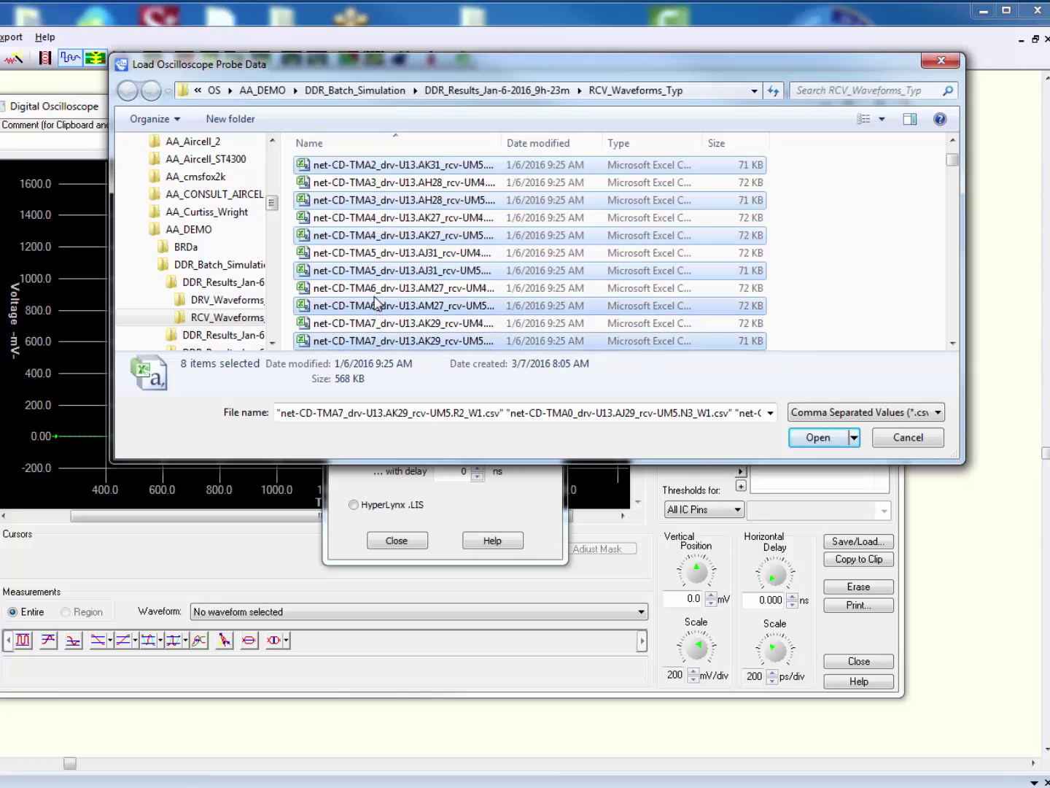
pyautogui.click(953, 343)
pyautogui.click(953, 342)
pyautogui.click(952, 343)
pyautogui.click(953, 343)
pyautogui.click(952, 342)
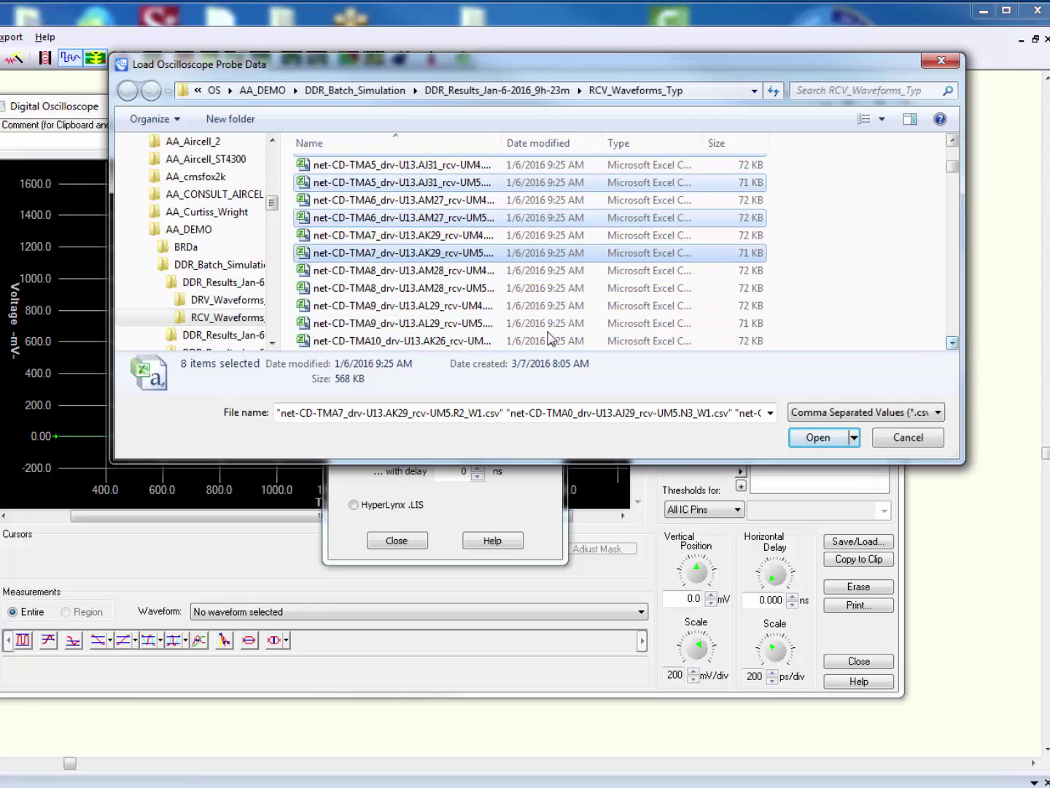
pyautogui.keyDown('ctrl'); pyautogui.click(422, 291); pyautogui.keyUp('ctrl')
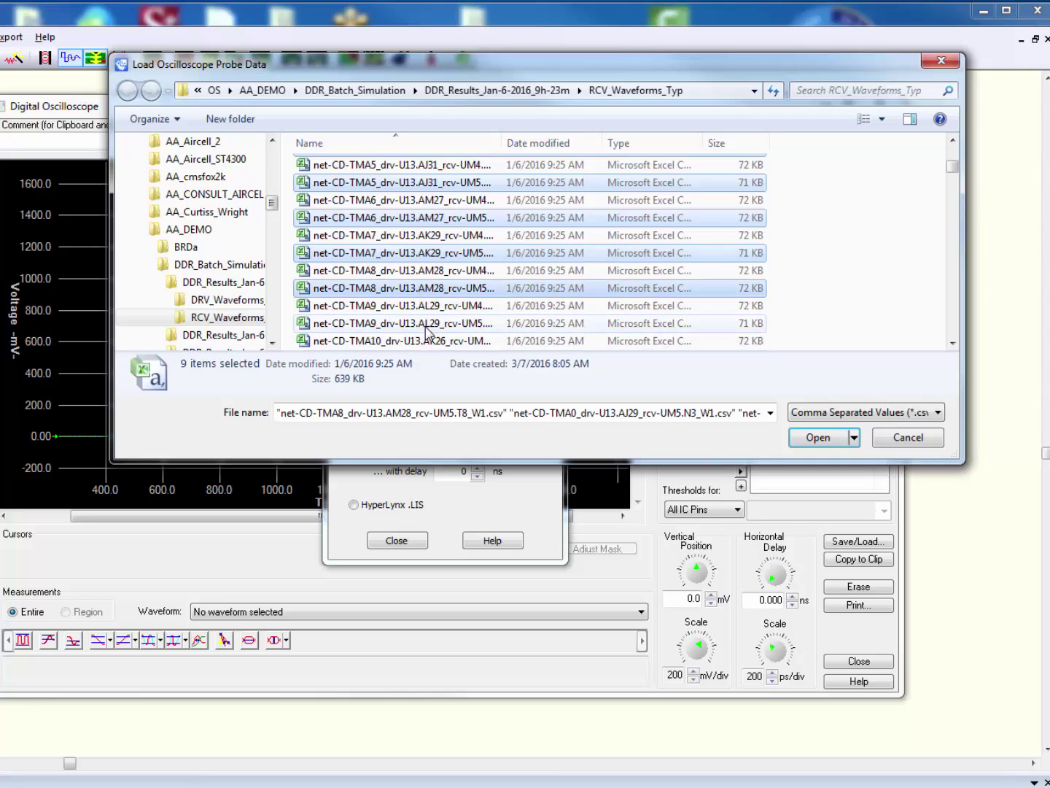
pyautogui.keyDown('ctrl'); pyautogui.click(436, 324); pyautogui.keyUp('ctrl')
# Add the UM5 receiver files for nets CD-TMA10 through CD-TMA13 to the file selection.
pyautogui.click(953, 343)
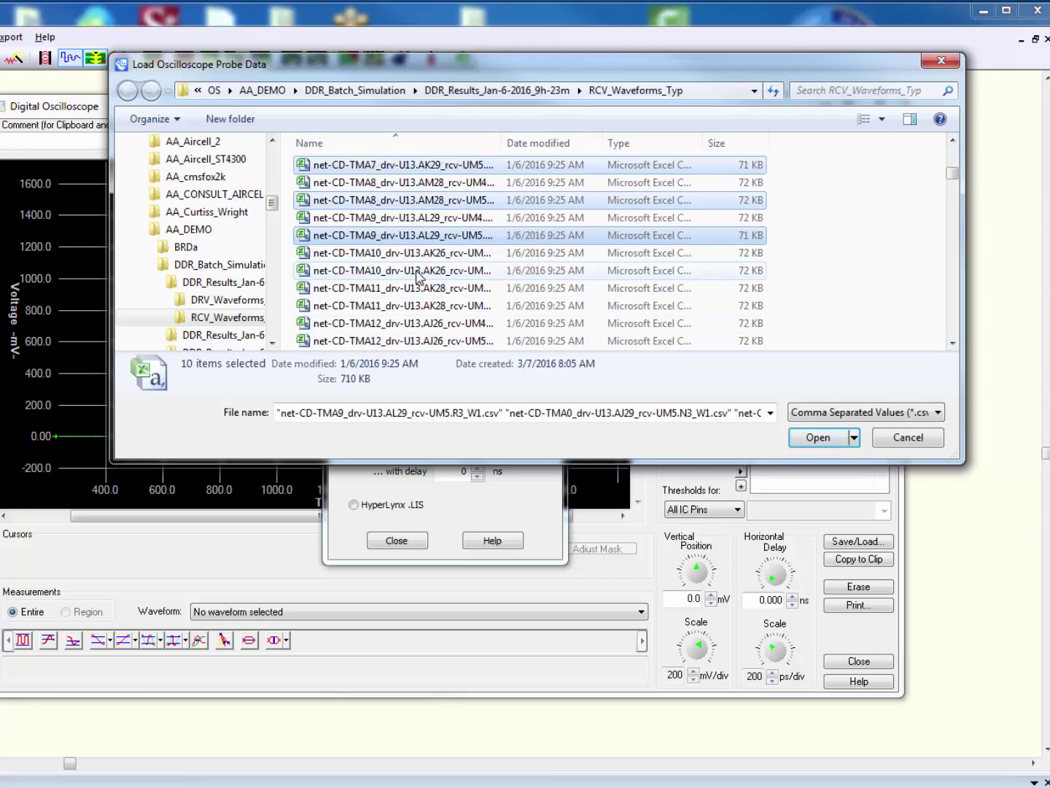
pyautogui.keyDown('ctrl'); pyautogui.click(418, 272); pyautogui.keyUp('ctrl')
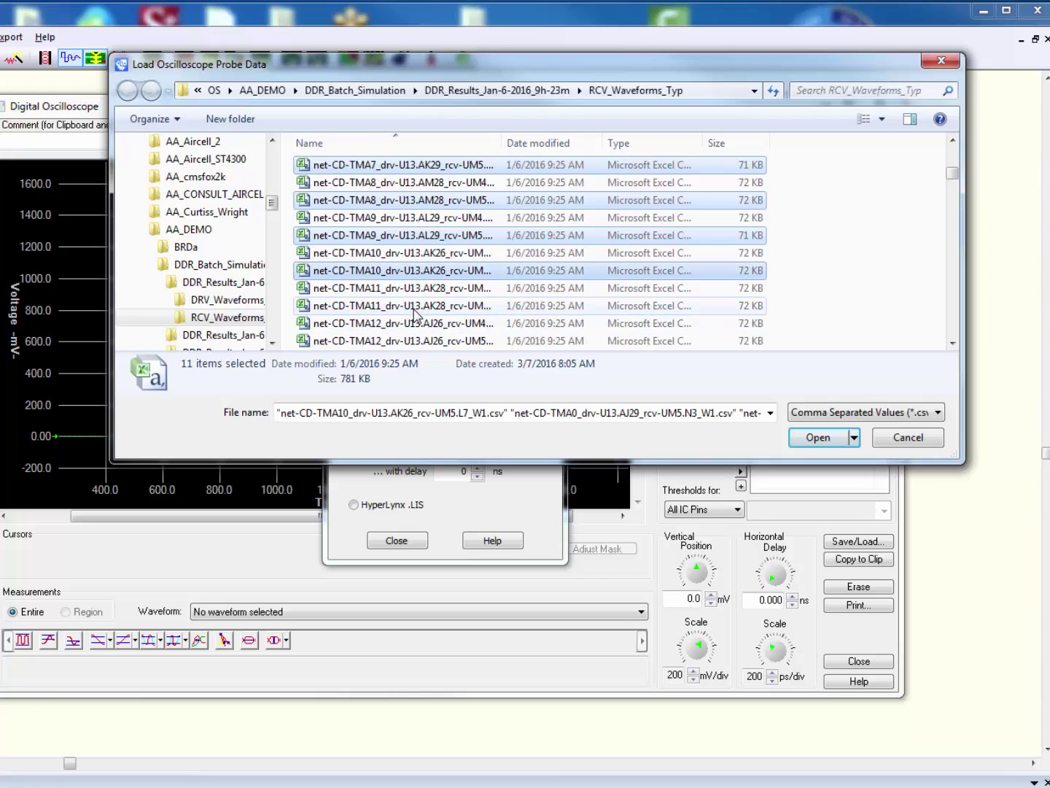
pyautogui.keyDown('ctrl'); pyautogui.click(414, 306); pyautogui.keyUp('ctrl')
pyautogui.keyDown('ctrl'); pyautogui.click(417, 341); pyautogui.keyUp('ctrl')
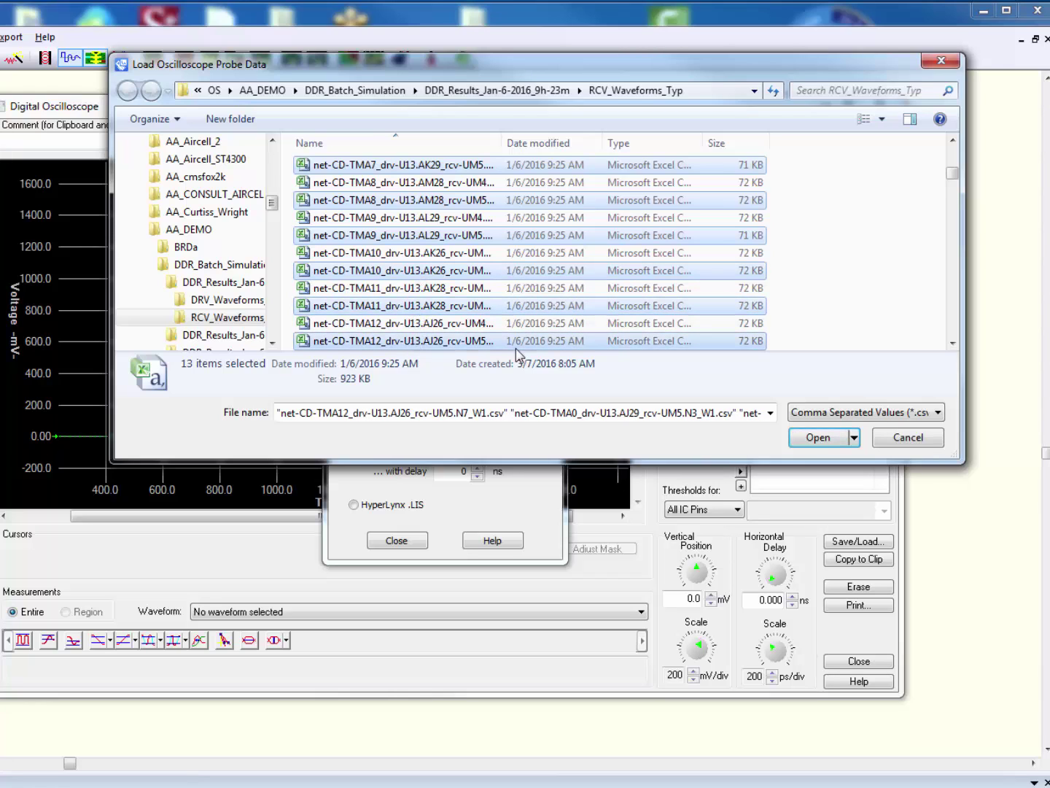
pyautogui.click(953, 343)
pyautogui.click(952, 343)
pyautogui.click(953, 343)
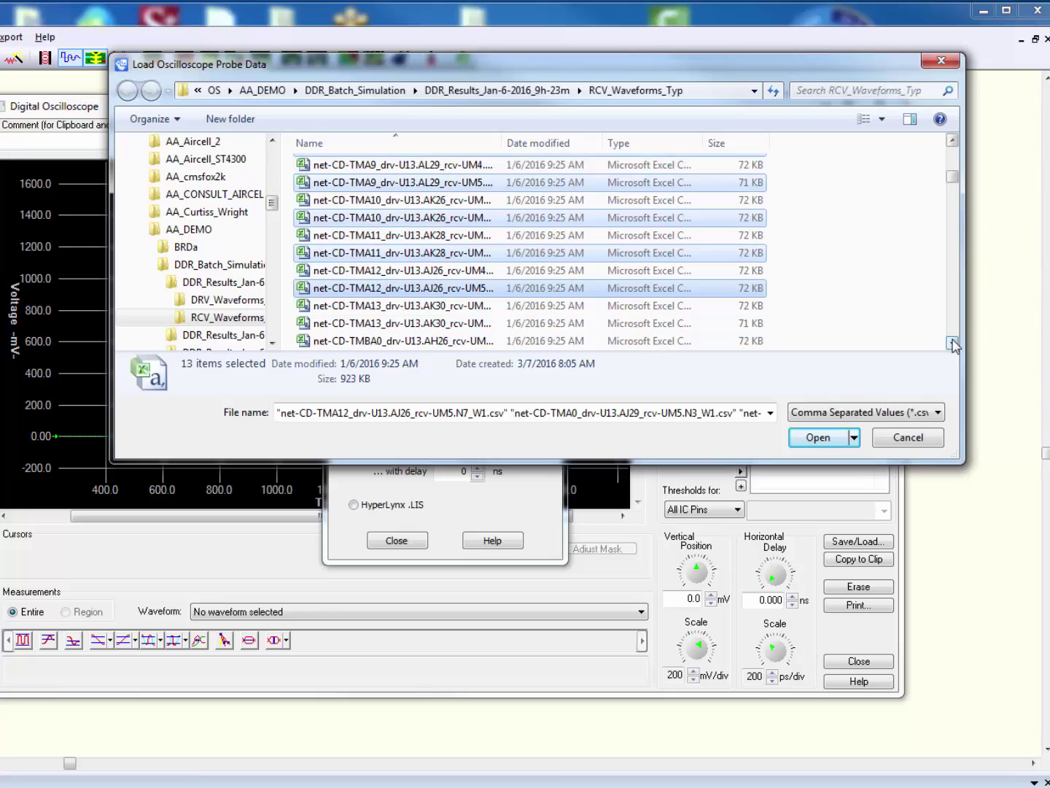
pyautogui.keyDown('ctrl'); pyautogui.click(429, 325); pyautogui.keyUp('ctrl')
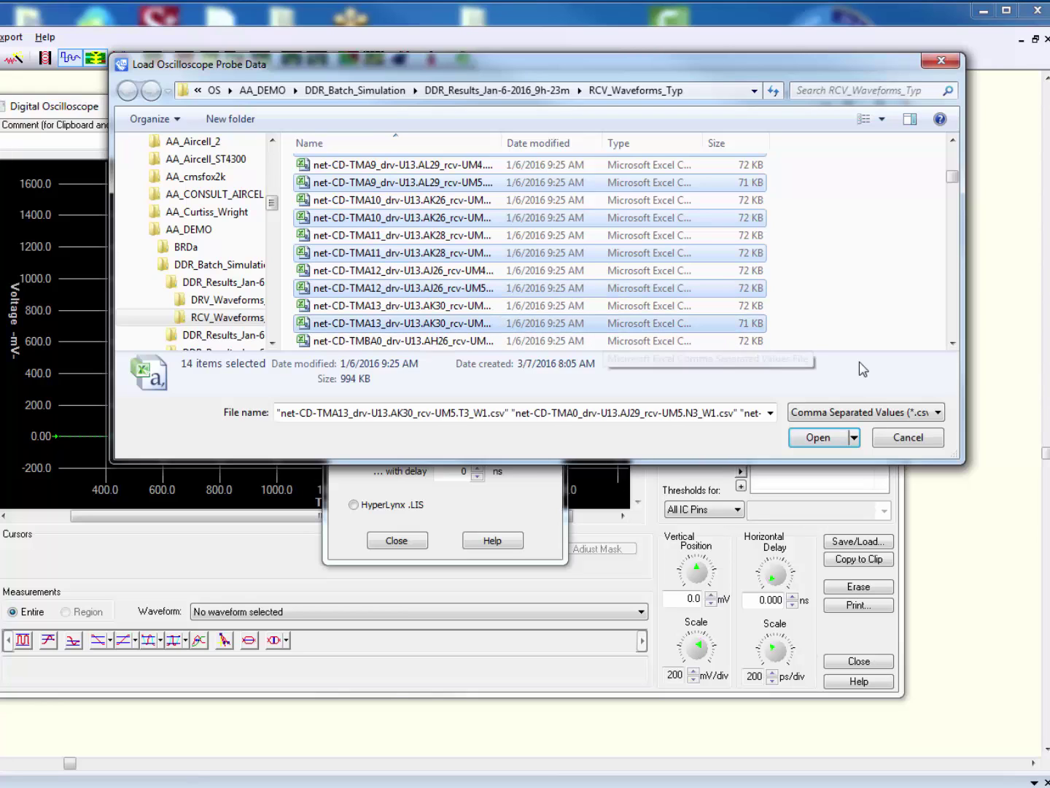
# Add the UM5 receiver files for CD-TMBA0 and CD-TMBA1, and load all selected waveforms into the oscilloscope.
pyautogui.click(953, 343)
pyautogui.click(953, 344)
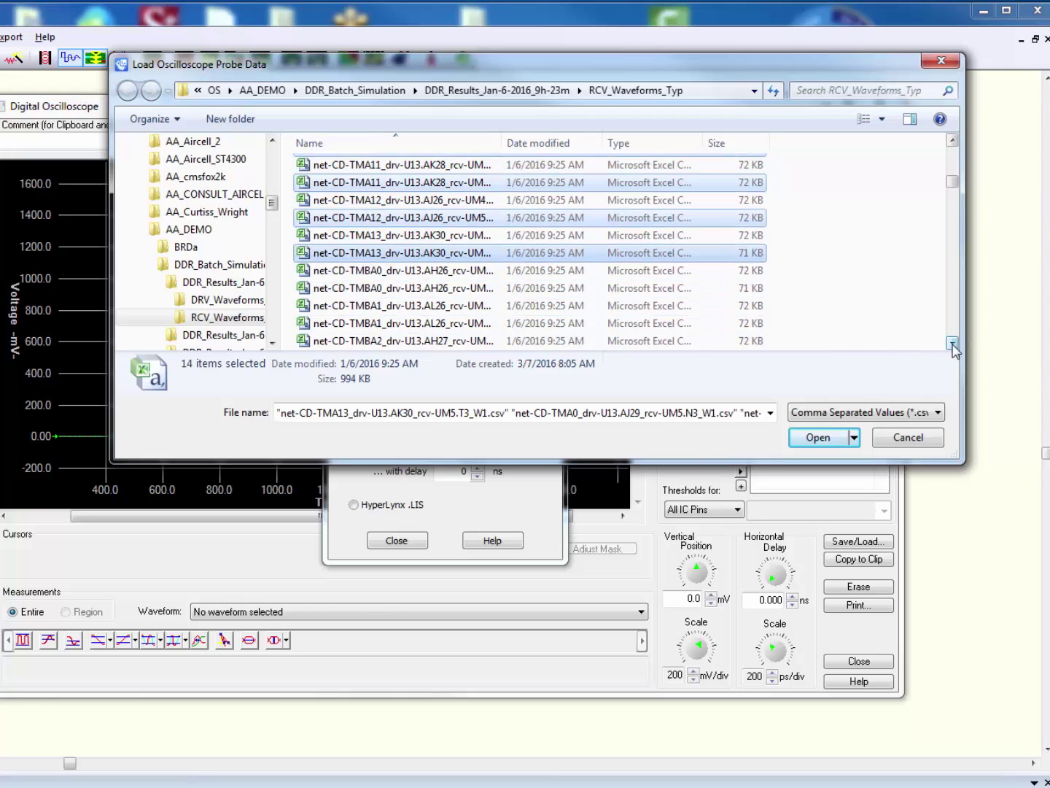
pyautogui.keyDown('ctrl'); pyautogui.click(408, 290); pyautogui.keyUp('ctrl')
pyautogui.keyDown('ctrl'); pyautogui.click(412, 325); pyautogui.keyUp('ctrl')
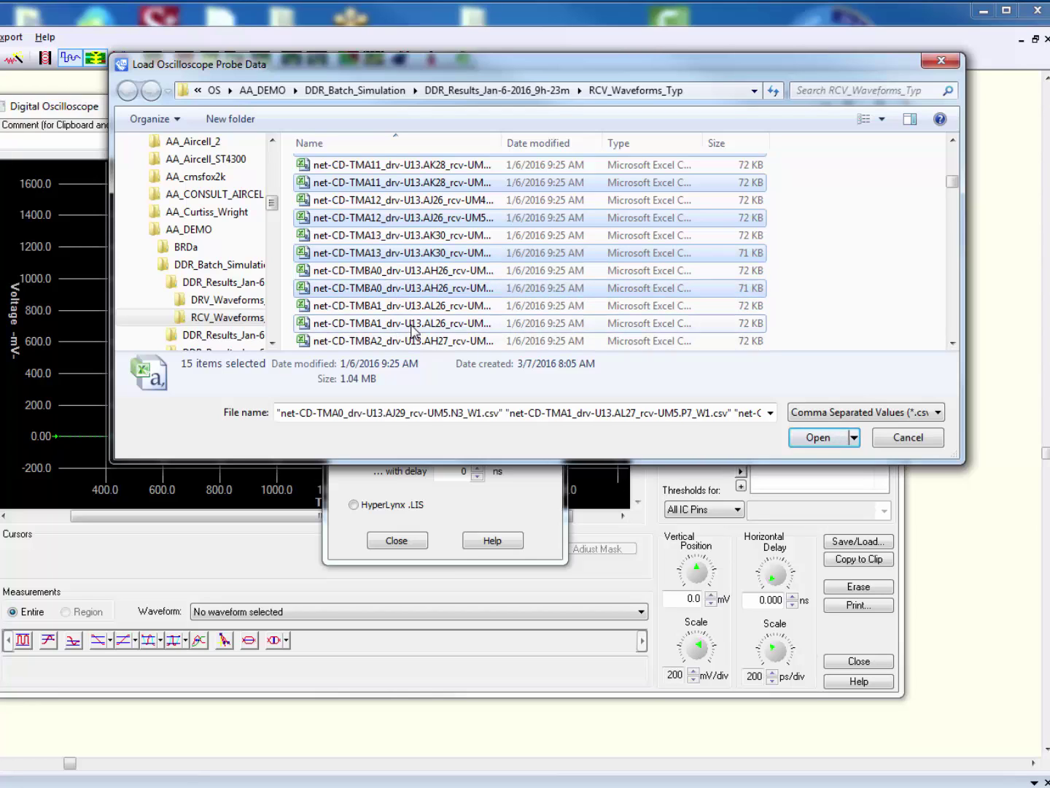
pyautogui.click(816, 437)
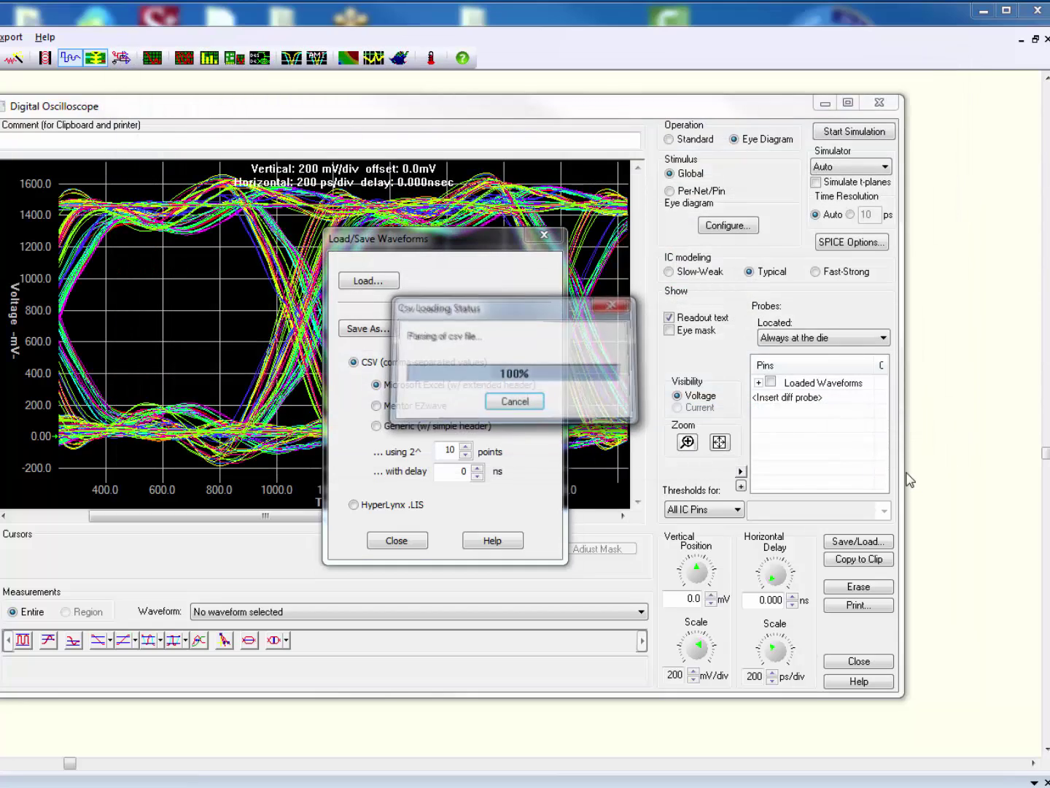
pyautogui.click(399, 542)
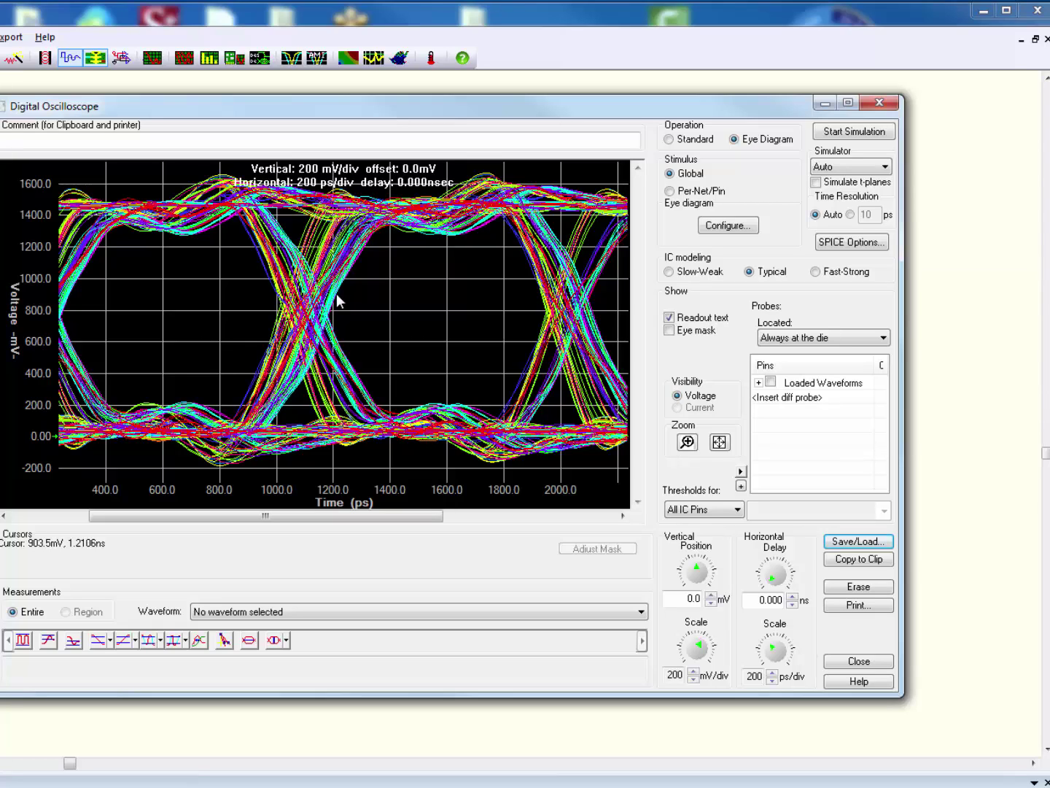
# Measure the UM5 eye opening with cursor points at about 904 mV, 1.21 ns and about 612 mV, 1.91 ns.
pyautogui.click(337, 295)
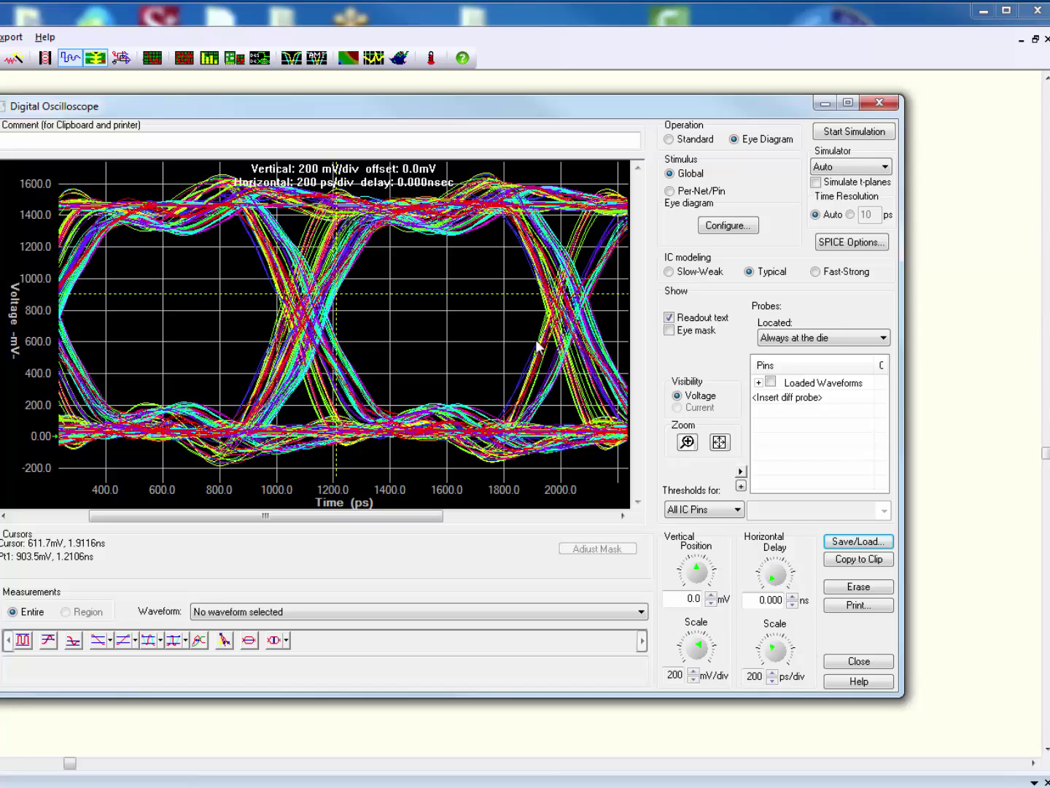
pyautogui.click(536, 342)
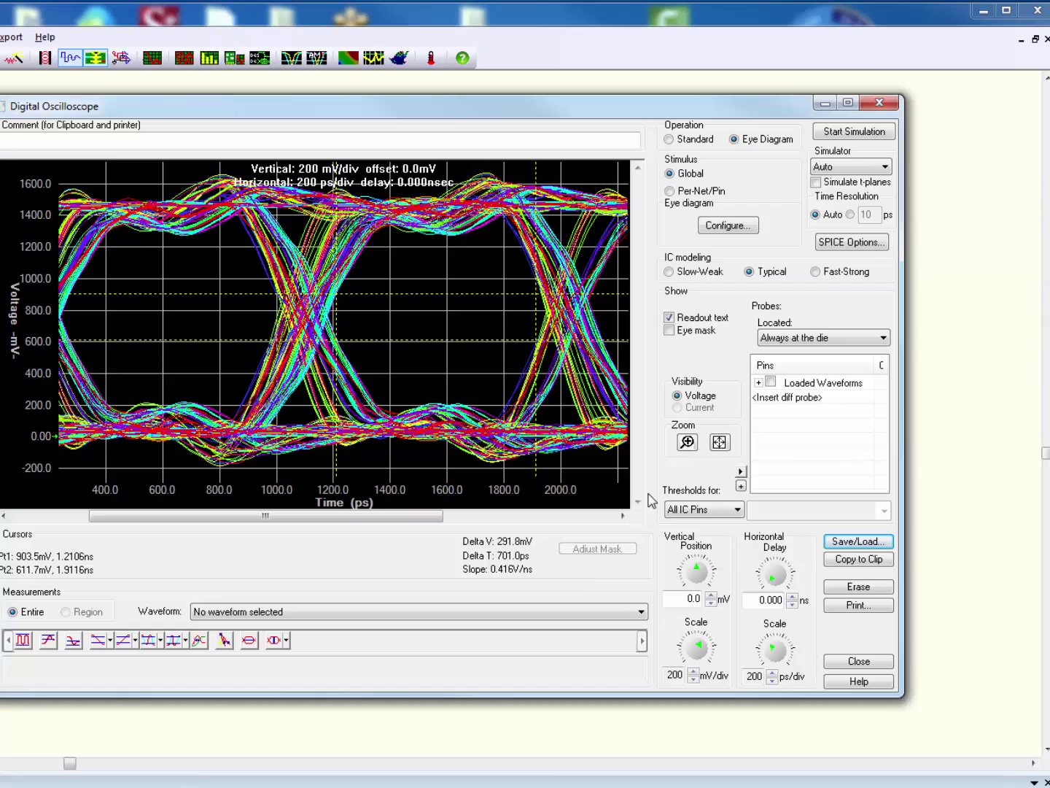
pyautogui.click(863, 546)
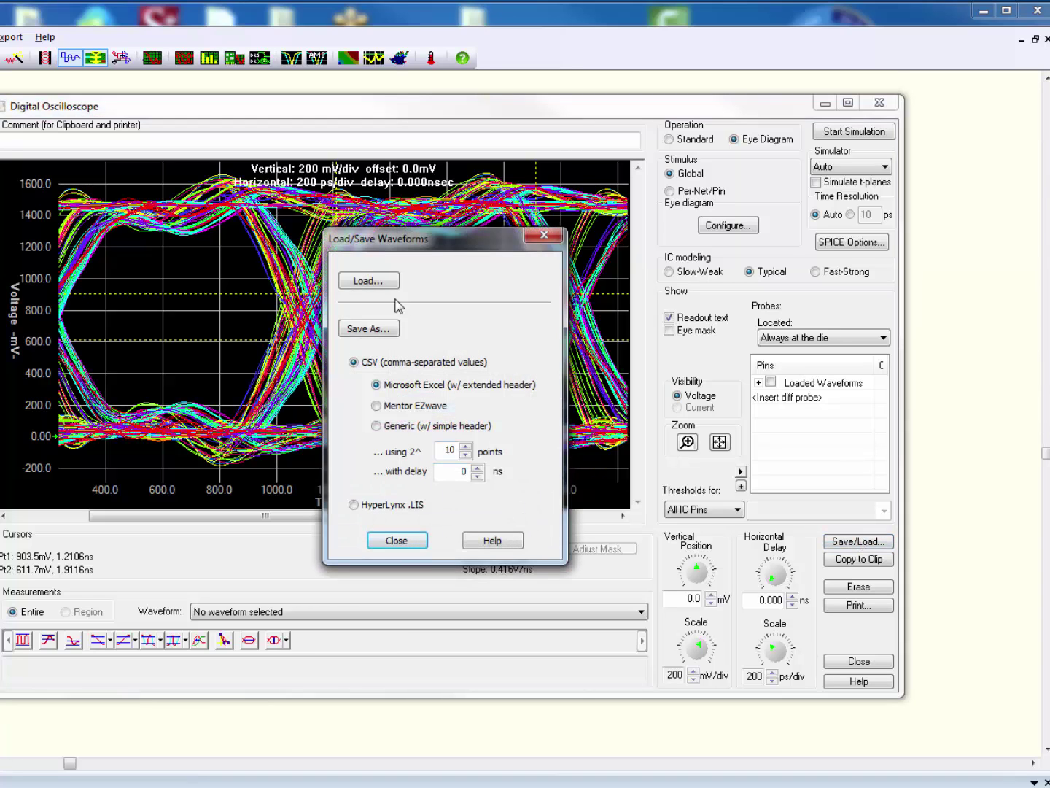
pyautogui.click(366, 281)
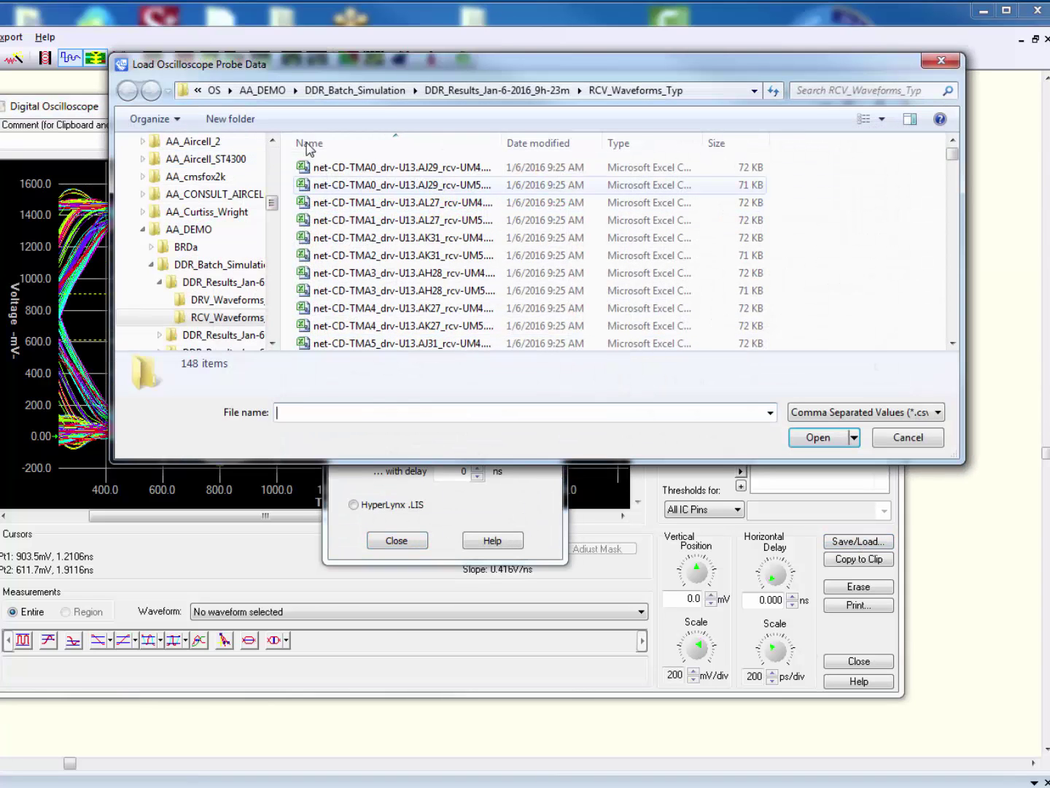
pyautogui.click(373, 90)
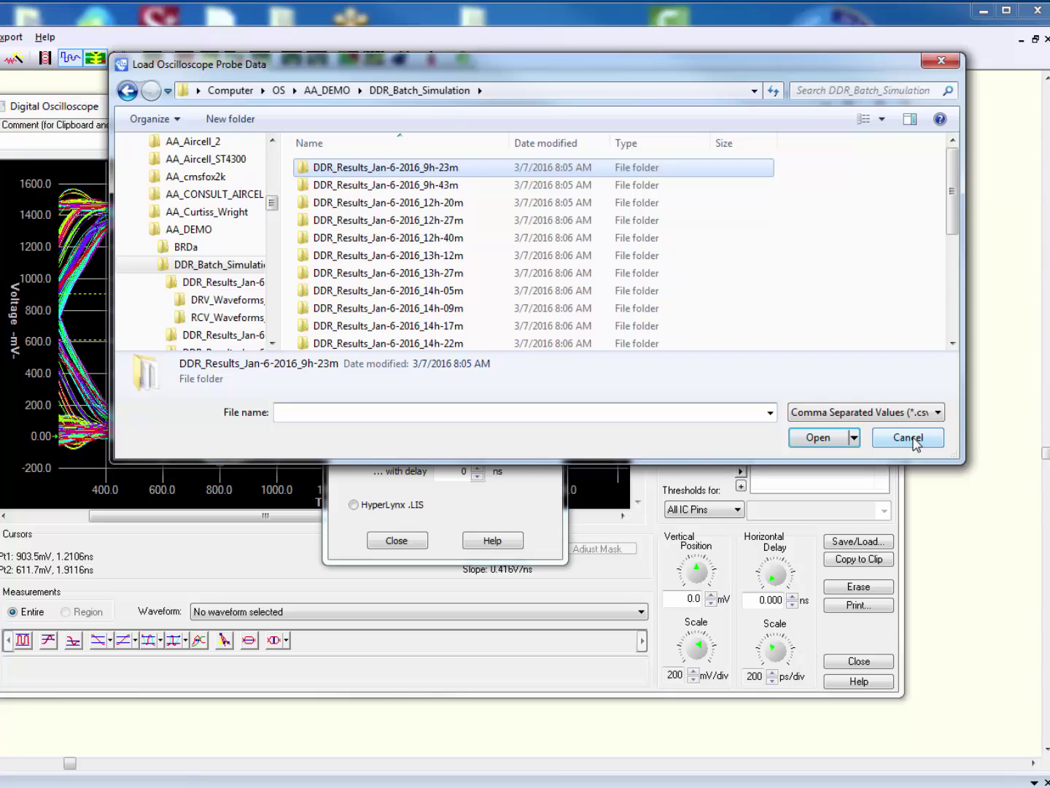
pyautogui.moveTo(952, 223); pyautogui.dragTo(945, 325)
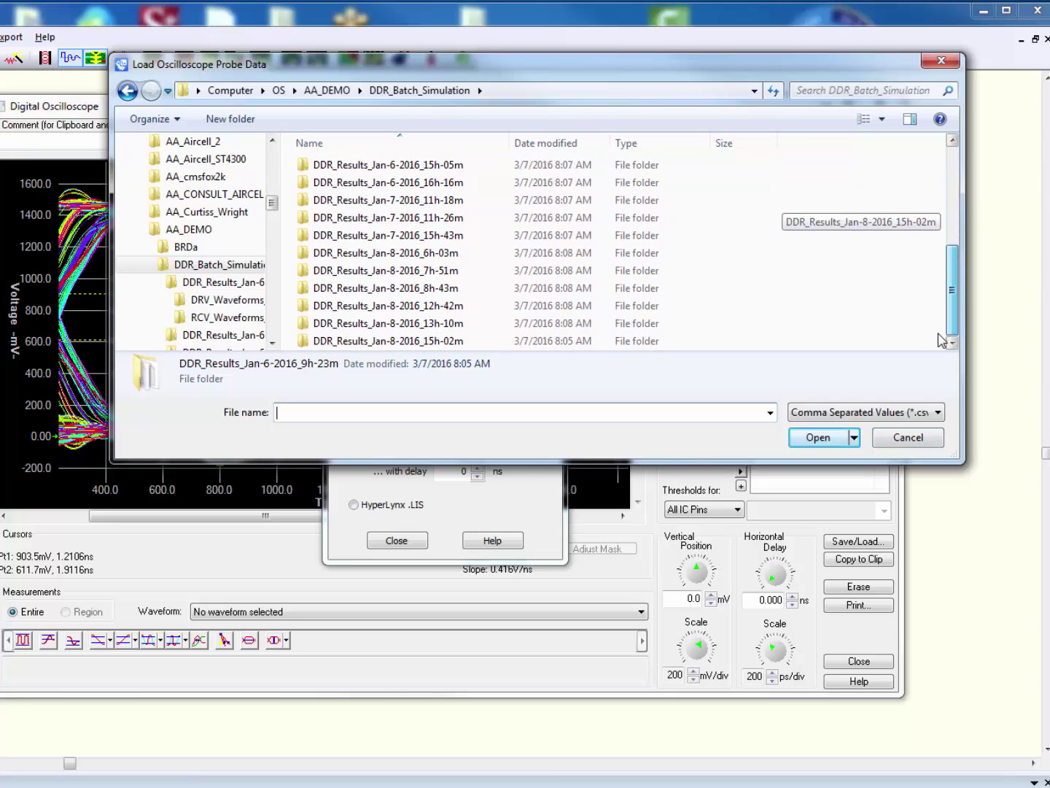
pyautogui.click(906, 437)
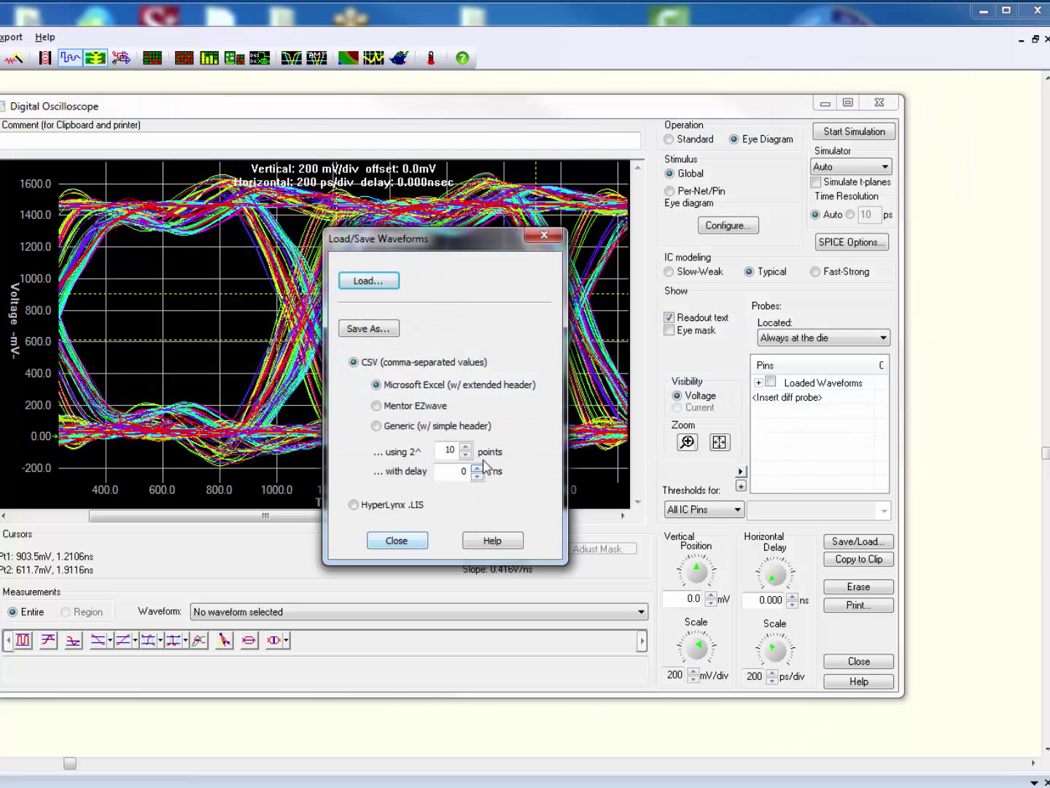
pyautogui.click(410, 543)
# Erase the displayed UM5 waveforms and browse to the DDR_Batch_Simulation folder in the waveform file selection.
pyautogui.click(858, 586)
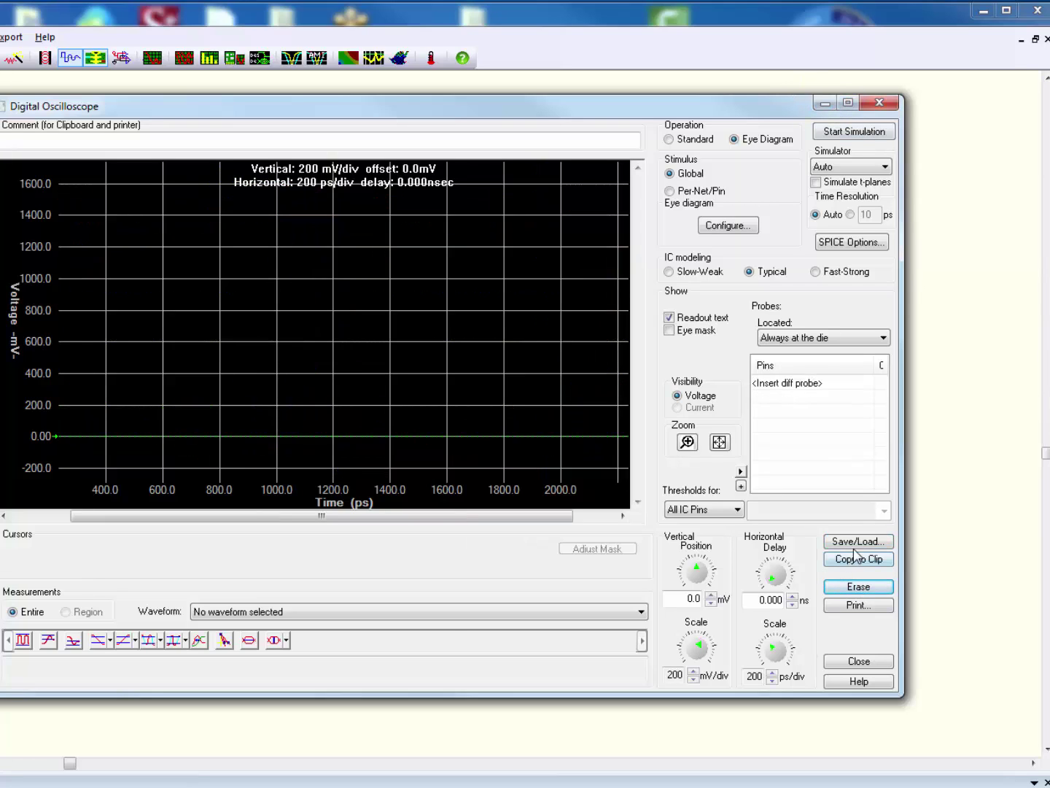
pyautogui.click(865, 543)
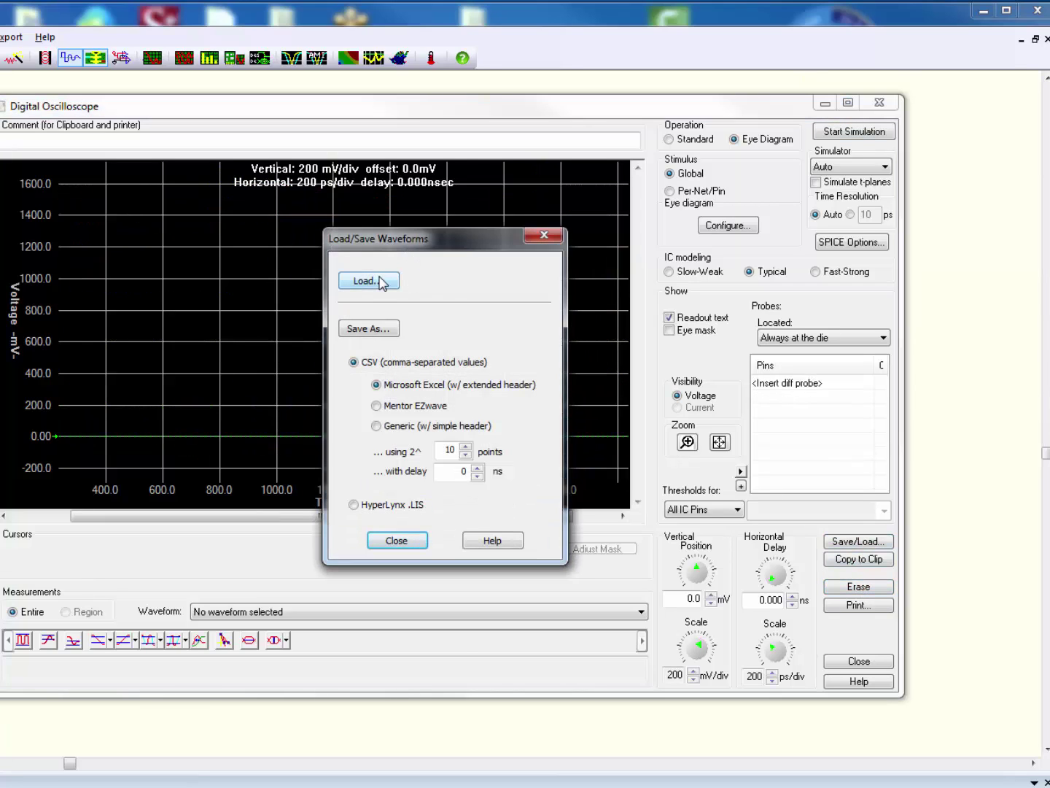
pyautogui.click(378, 282)
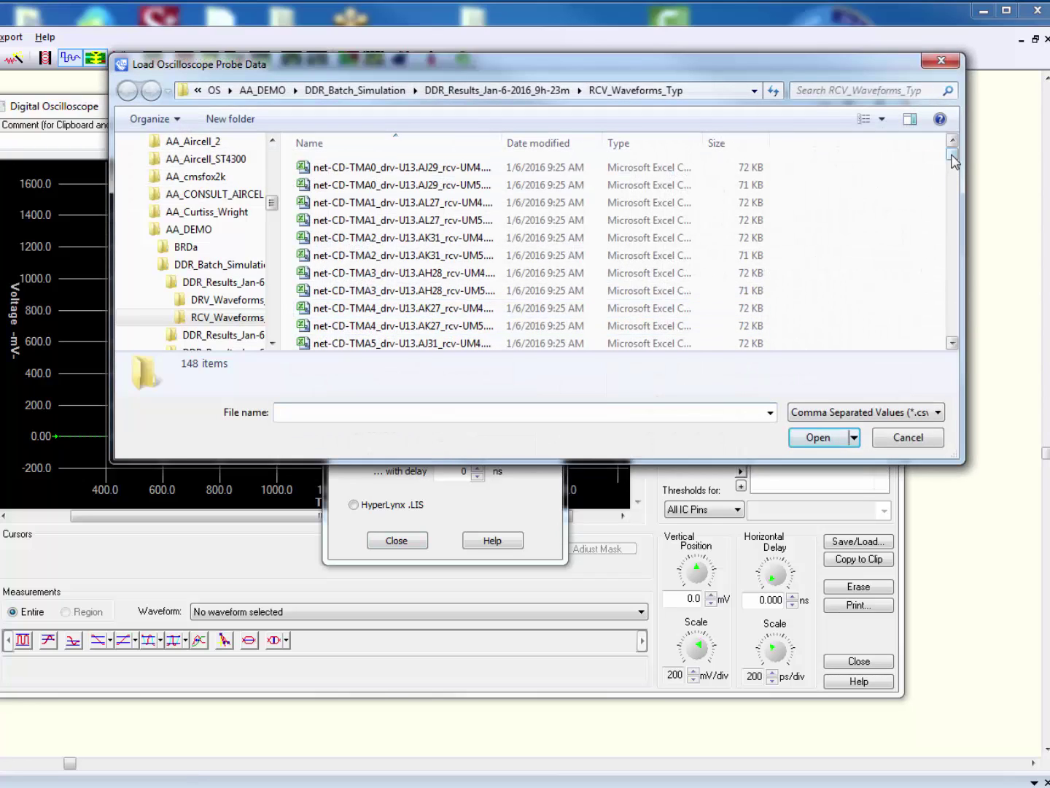
pyautogui.moveTo(953, 161); pyautogui.dragTo(555, 138)
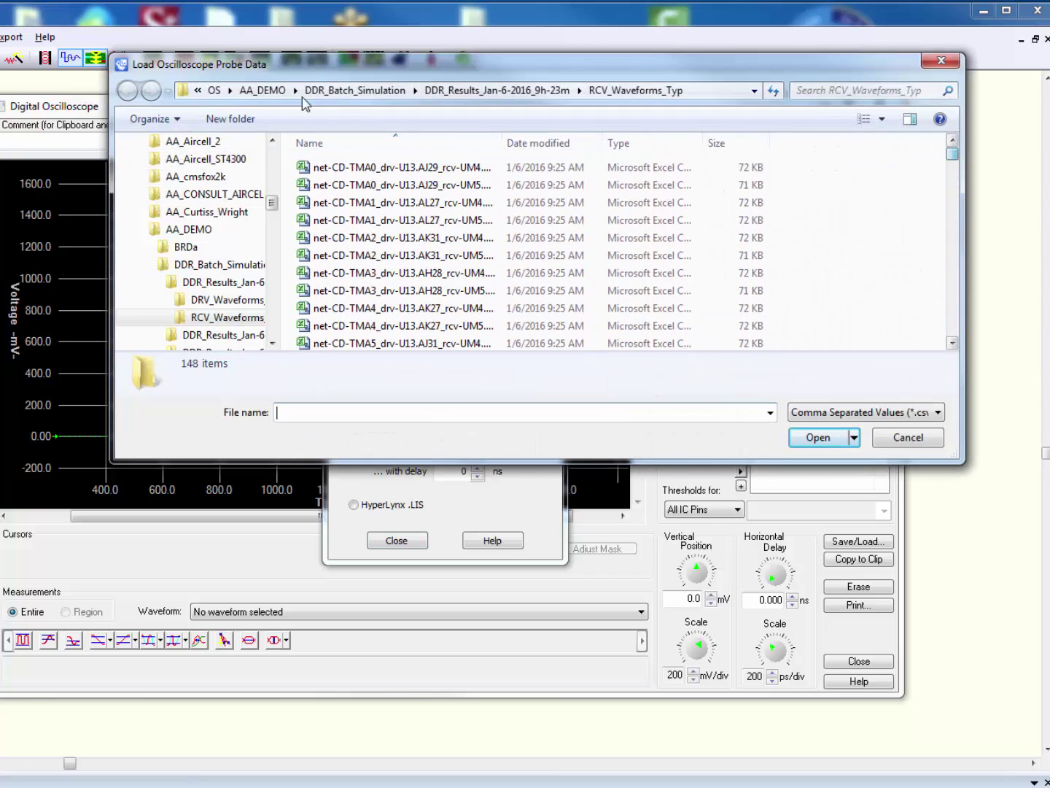
pyautogui.click(346, 95)
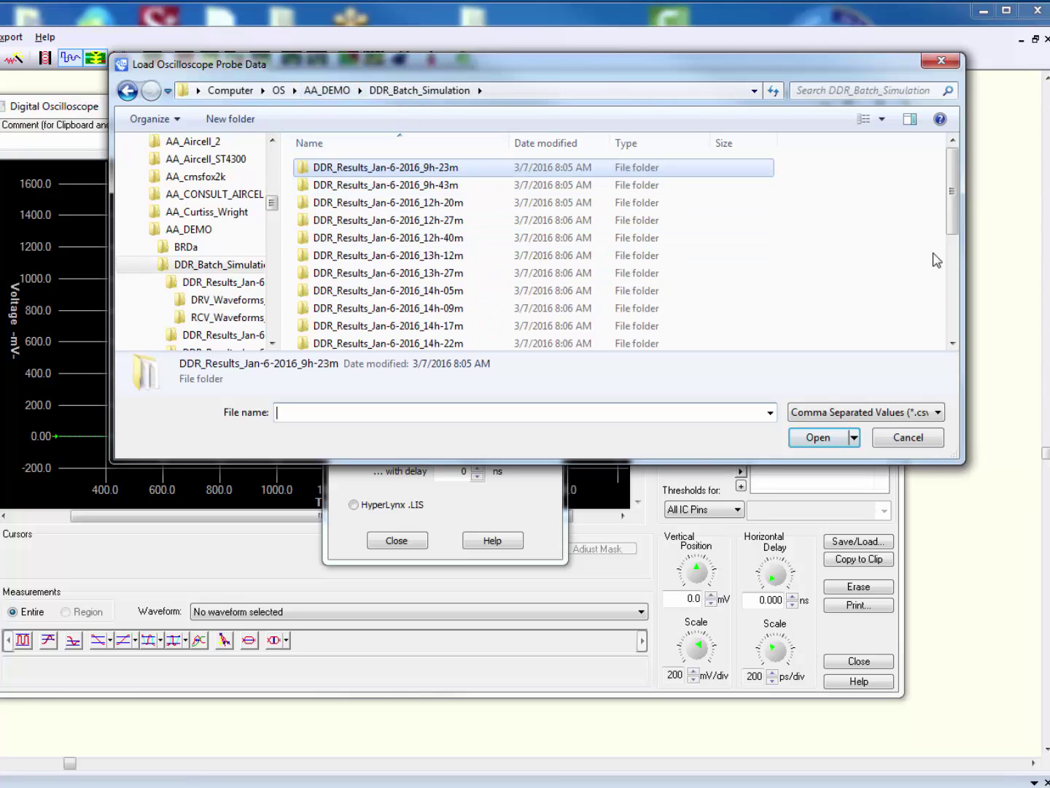
pyautogui.moveTo(955, 219); pyautogui.dragTo(953, 316)
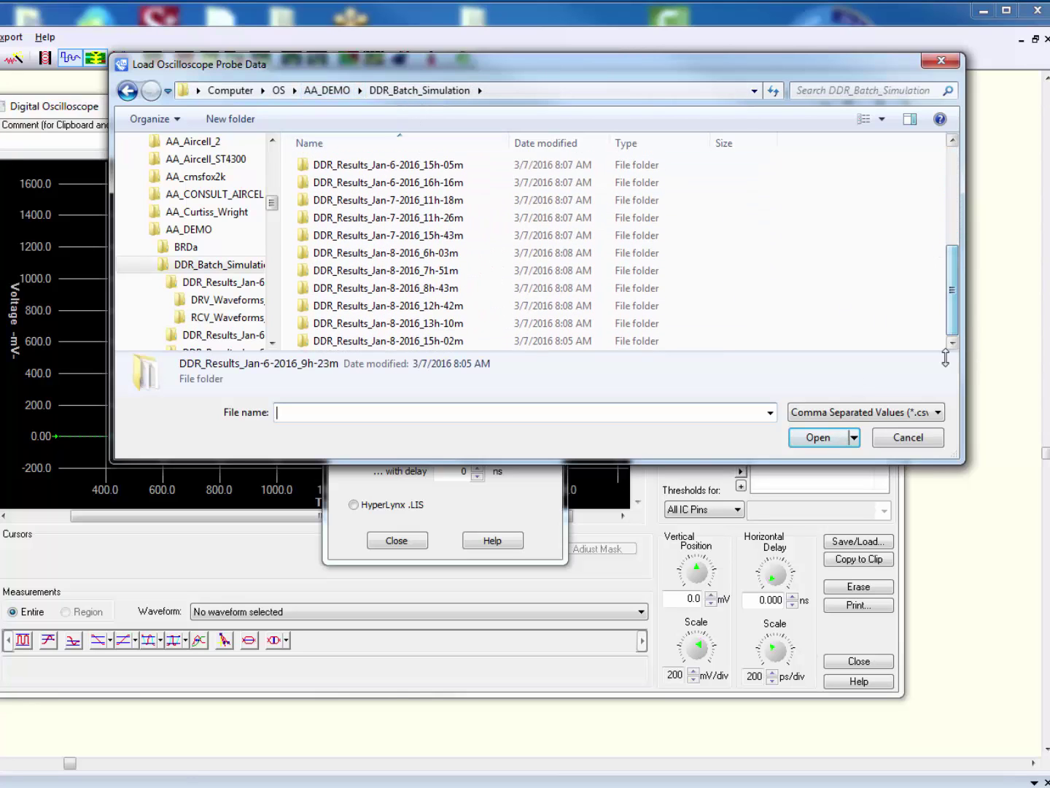
pyautogui.click(430, 343)
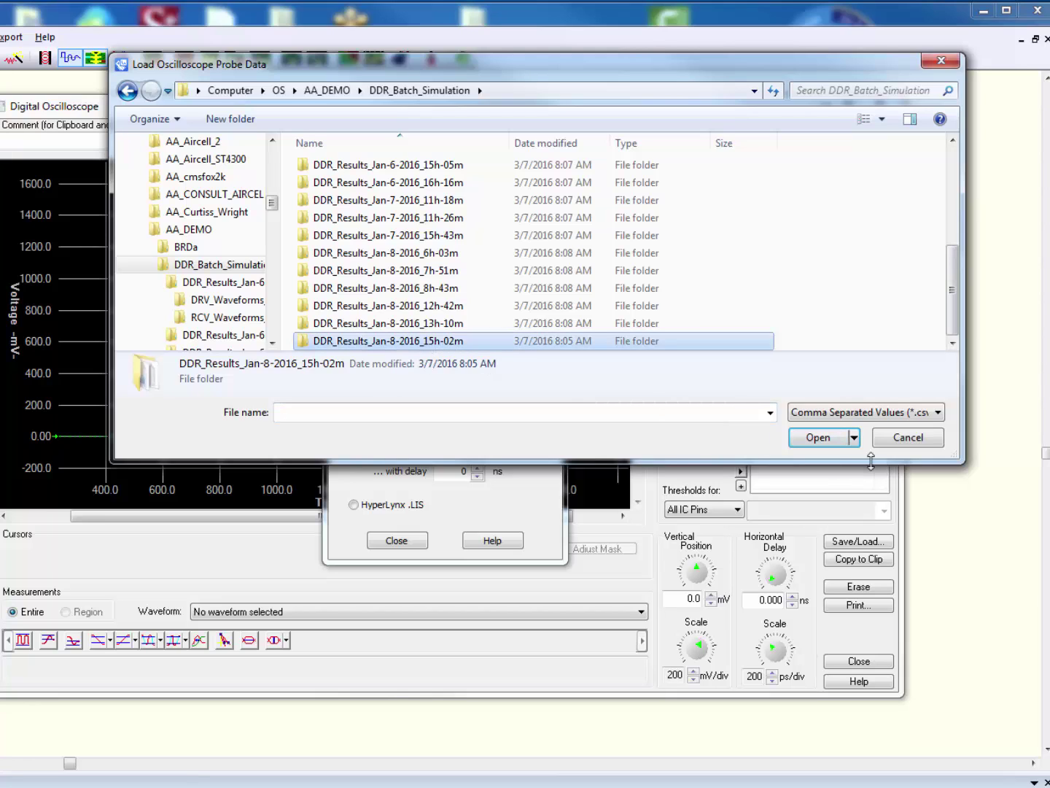
pyautogui.click(818, 437)
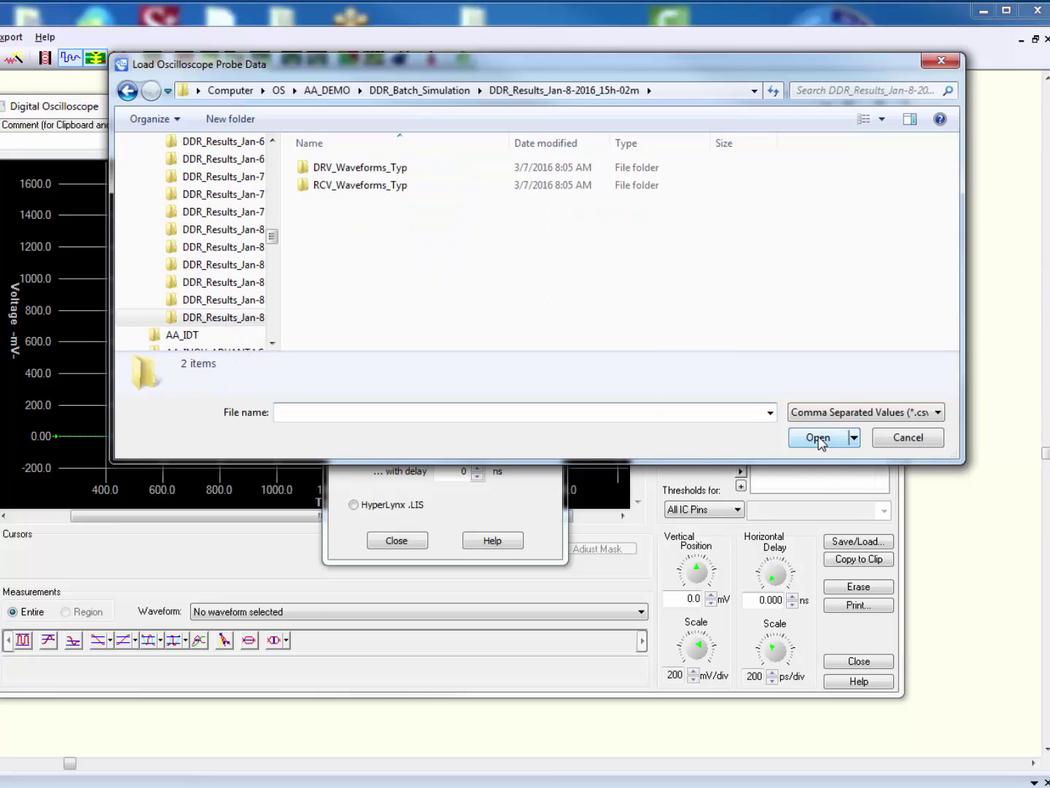
# Load the UM4 and UM5 receiver files for CD-TMA0 through CD-TMA11 from RCV_Waveforms_Typ in DDR_Results_Jan-7-2016_15h-43m.
pyautogui.click(371, 186)
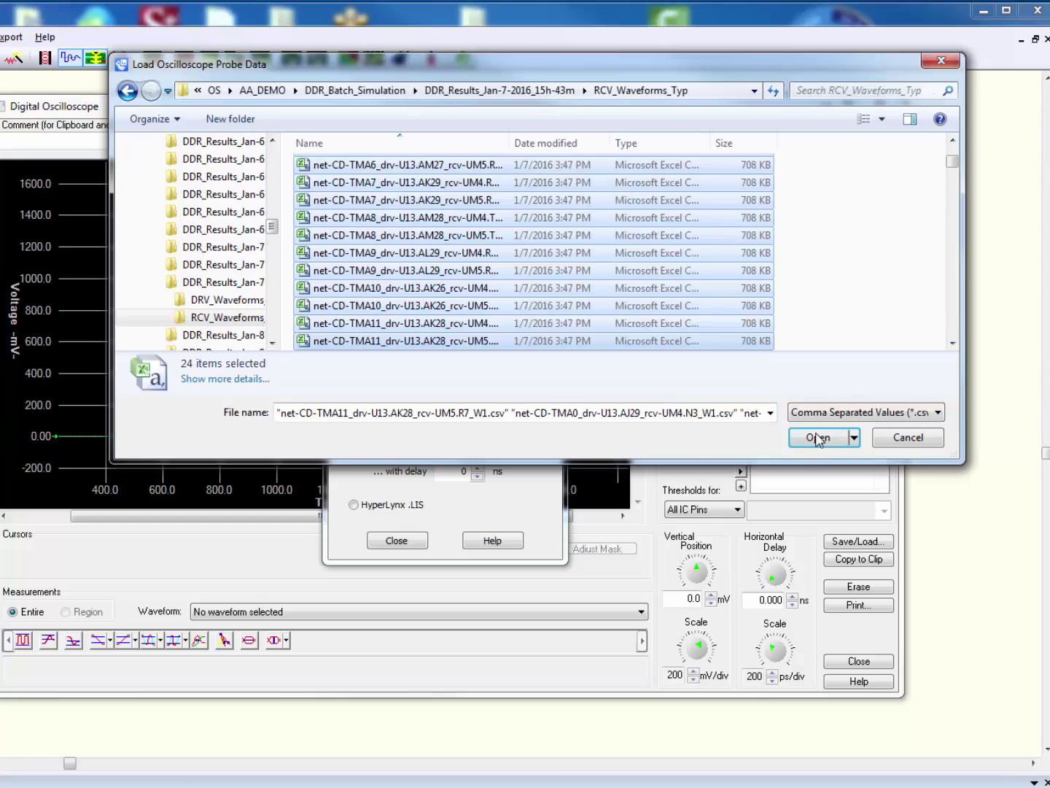
pyautogui.click(817, 437)
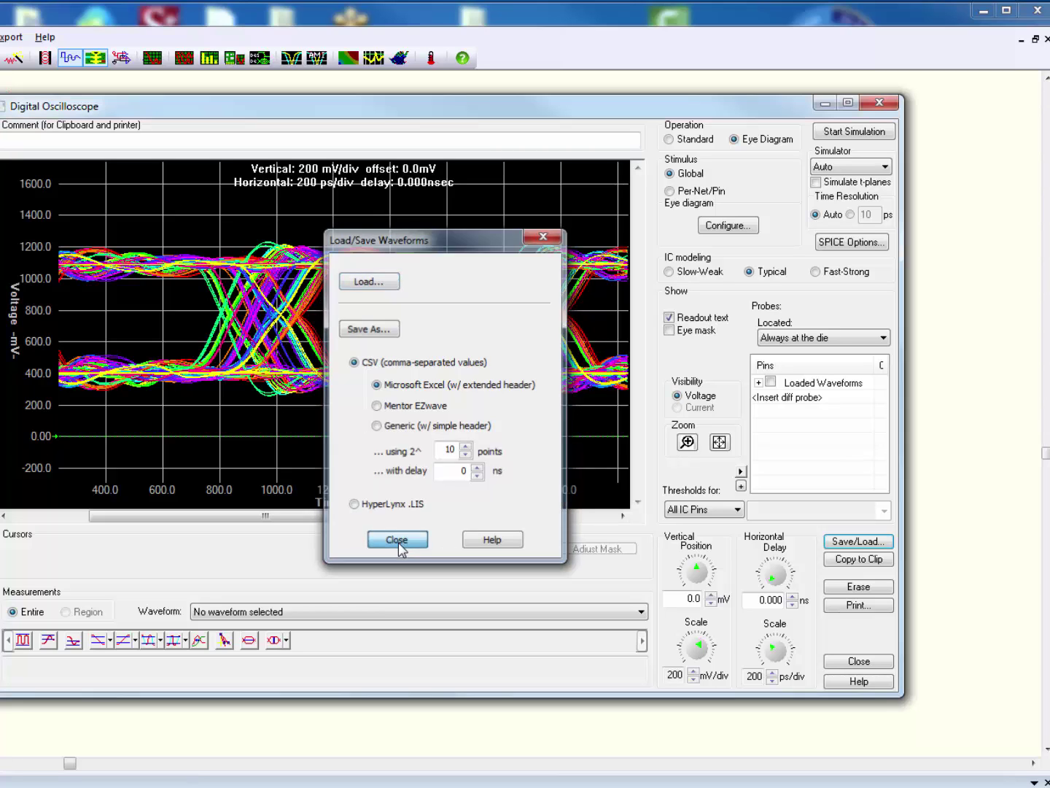
pyautogui.click(398, 542)
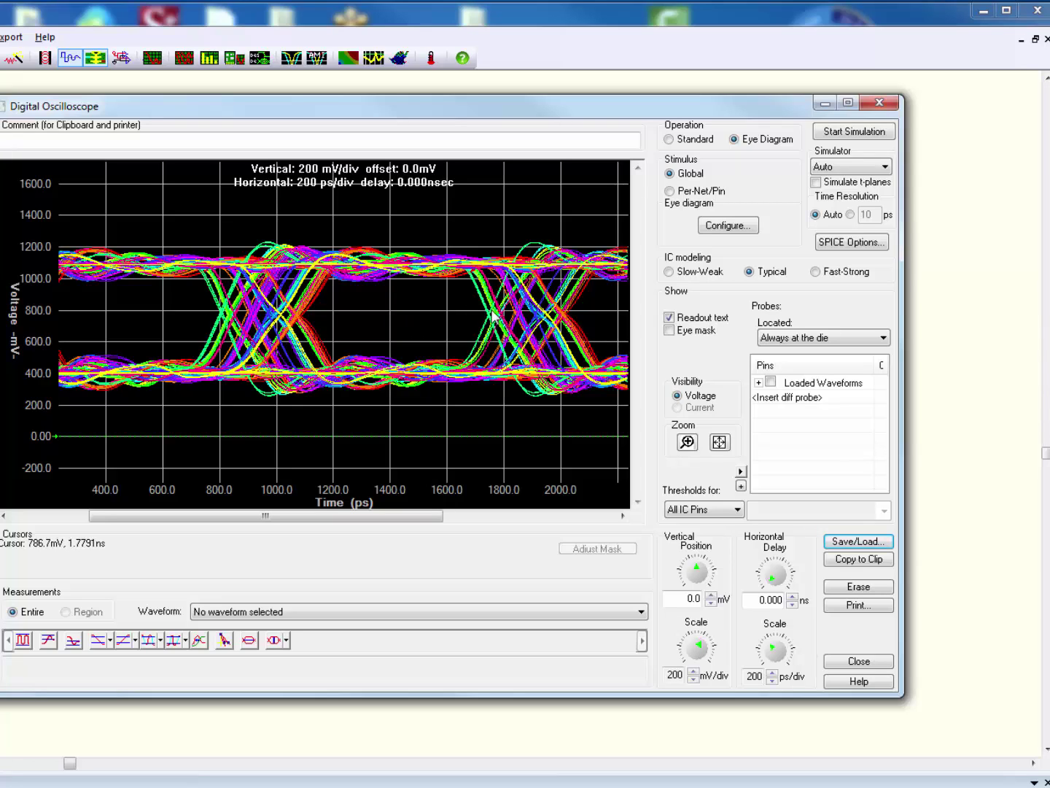
# Erase the loaded waveforms and reopen the file selection for oscilloscope probe data.
pyautogui.click(863, 589)
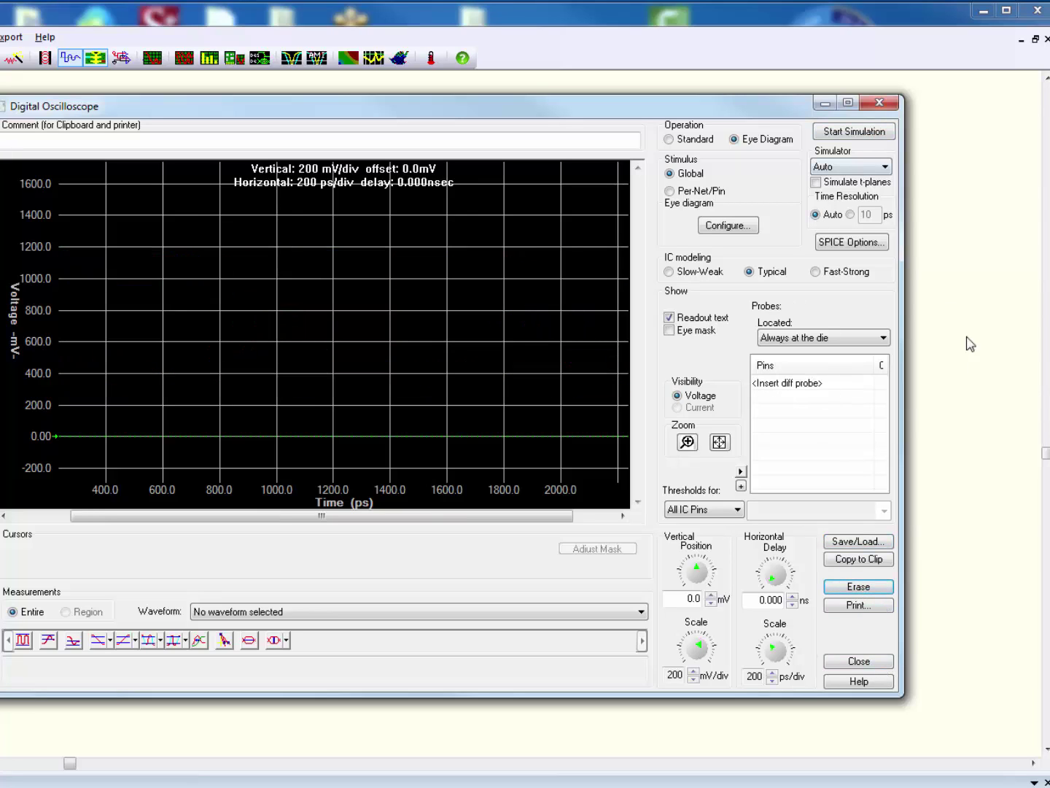
pyautogui.click(864, 542)
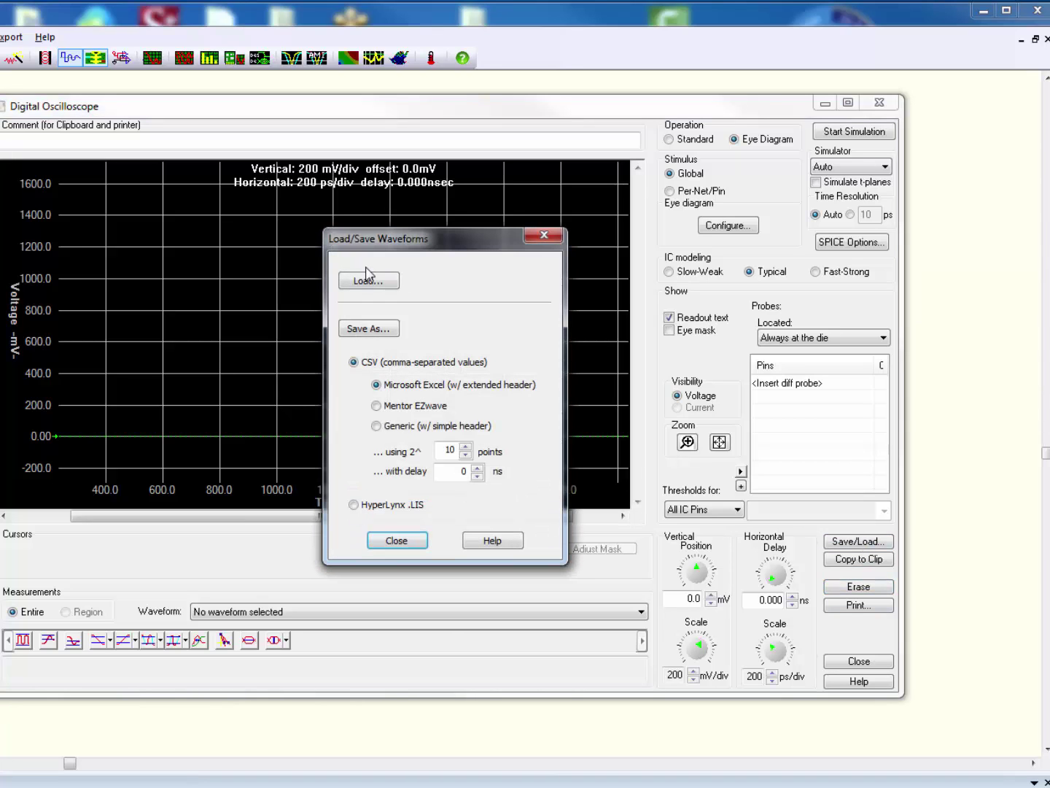
pyautogui.click(388, 290)
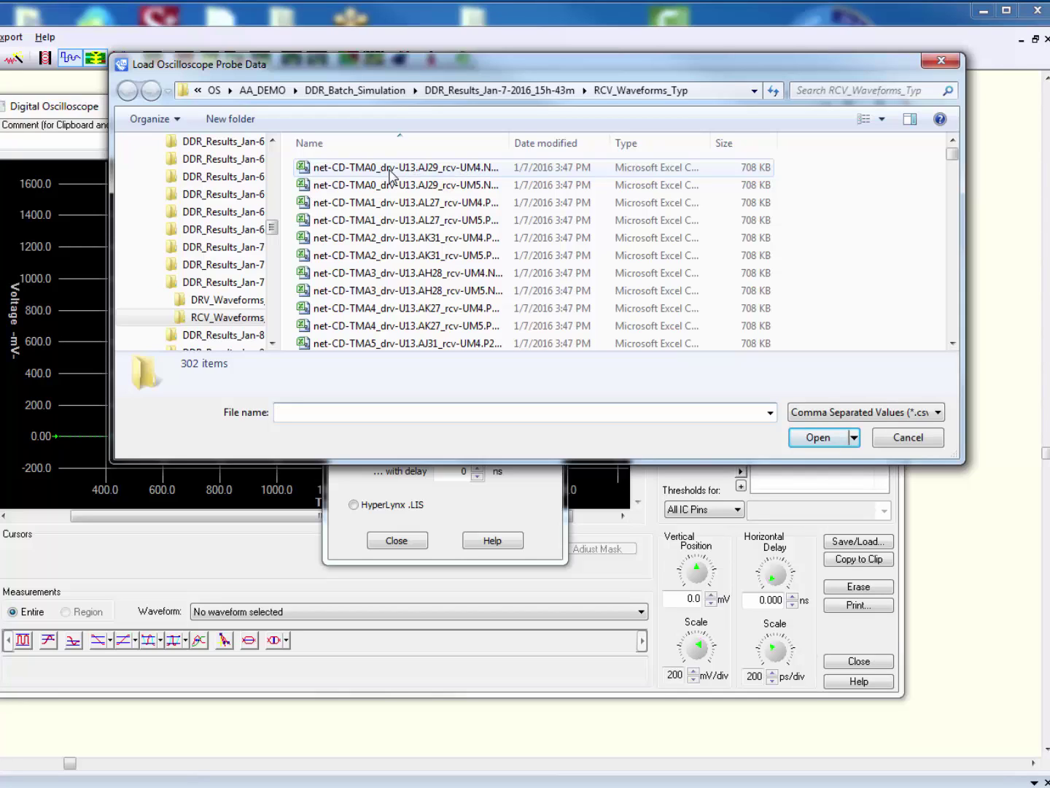
# Load only the UM4 receiver files for nets CD-TMA0 through CD-TMA5 into the oscilloscope.
pyautogui.click(461, 170)
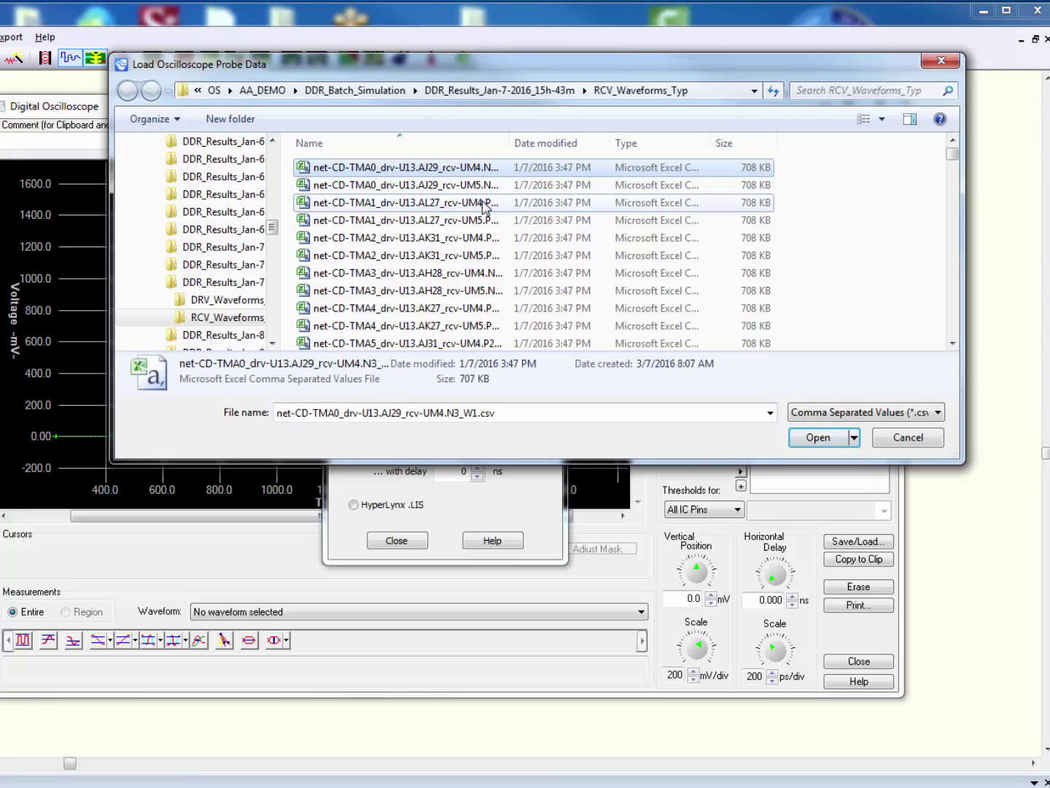
pyautogui.keyDown('ctrl'); pyautogui.click(470, 203); pyautogui.keyUp('ctrl')
pyautogui.keyDown('ctrl'); pyautogui.click(482, 238); pyautogui.keyUp('ctrl')
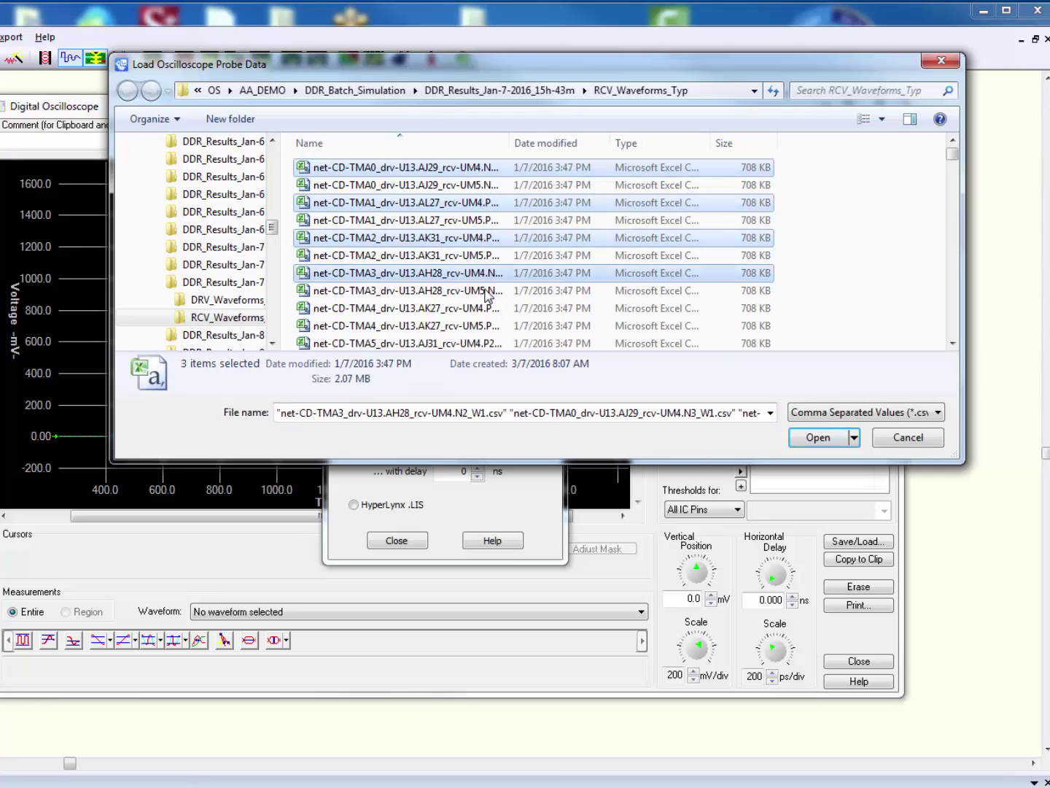
pyautogui.keyDown('ctrl'); pyautogui.click(481, 272); pyautogui.keyUp('ctrl')
pyautogui.keyDown('ctrl'); pyautogui.click(486, 310); pyautogui.keyUp('ctrl')
pyautogui.keyDown('ctrl'); pyautogui.click(481, 342); pyautogui.keyUp('ctrl')
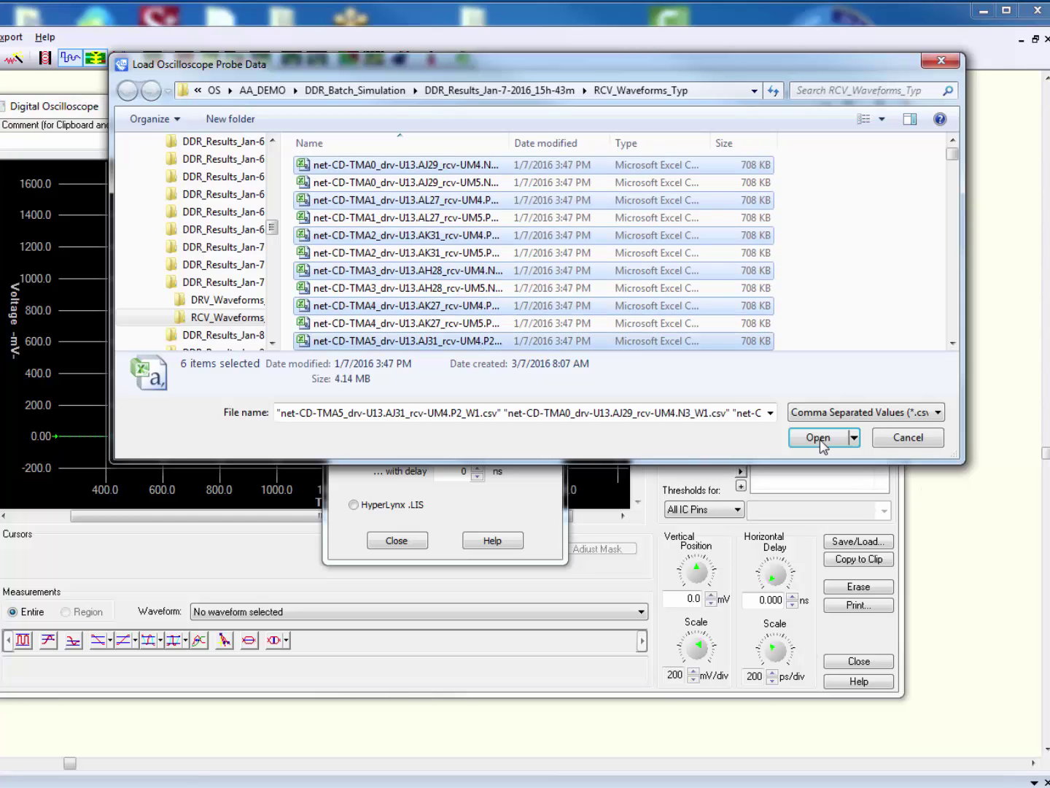
pyautogui.click(817, 438)
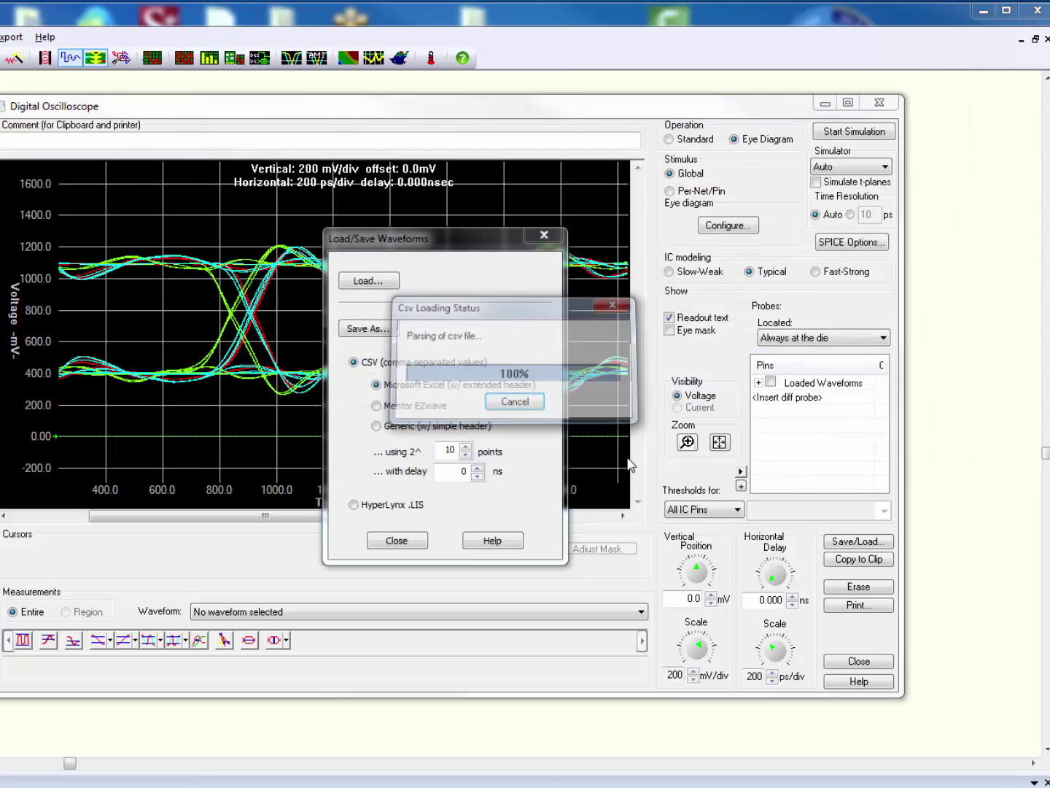
pyautogui.click(397, 541)
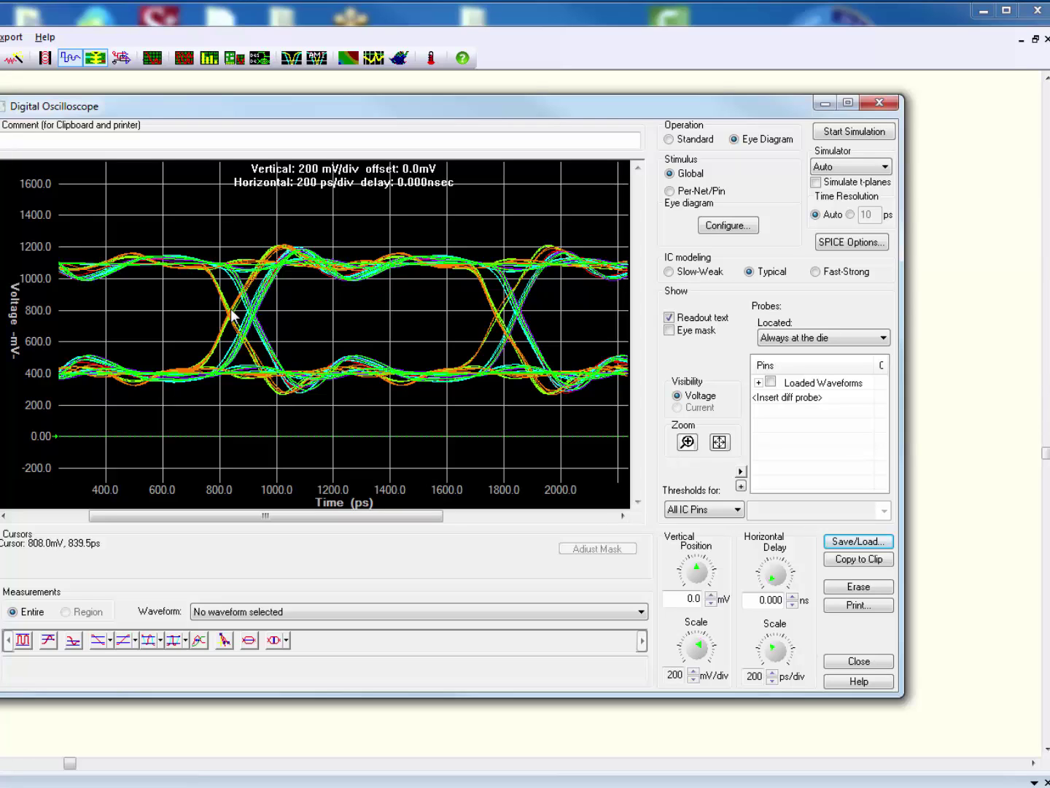
# Expand the loaded waveforms and hide the CD-TMA1 and CD-TMA4 traces to isolate the remaining eye crossings.
pyautogui.click(759, 383)
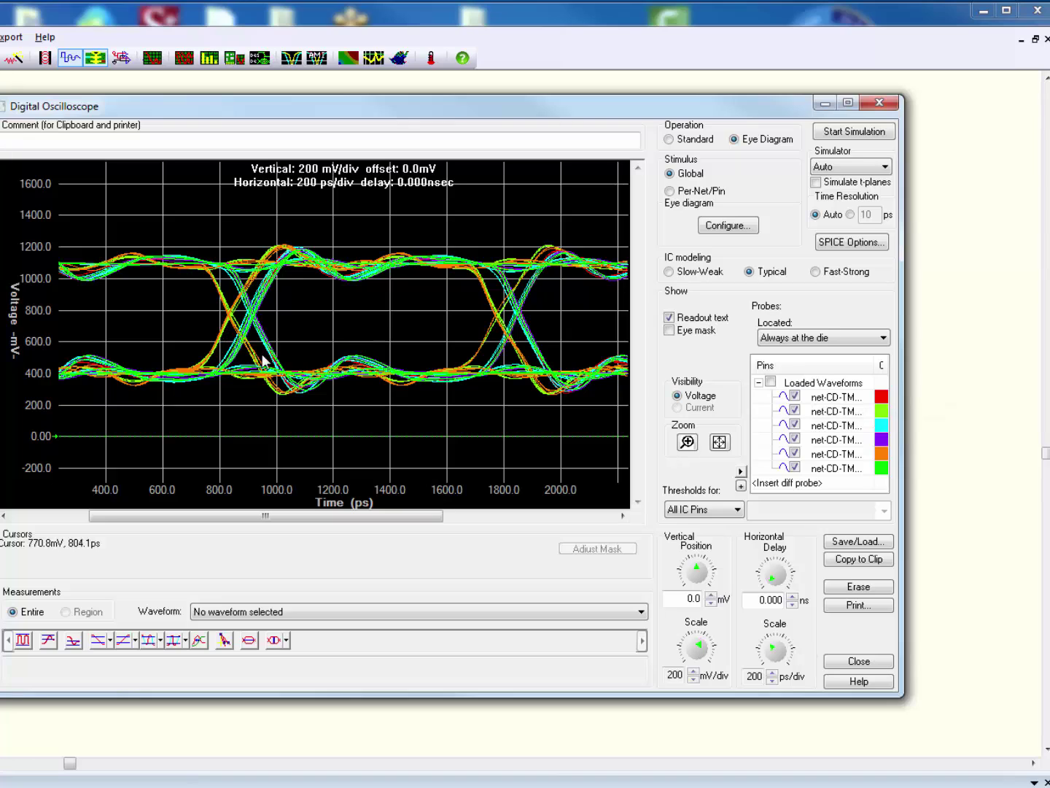
pyautogui.click(795, 454)
pyautogui.click(796, 454)
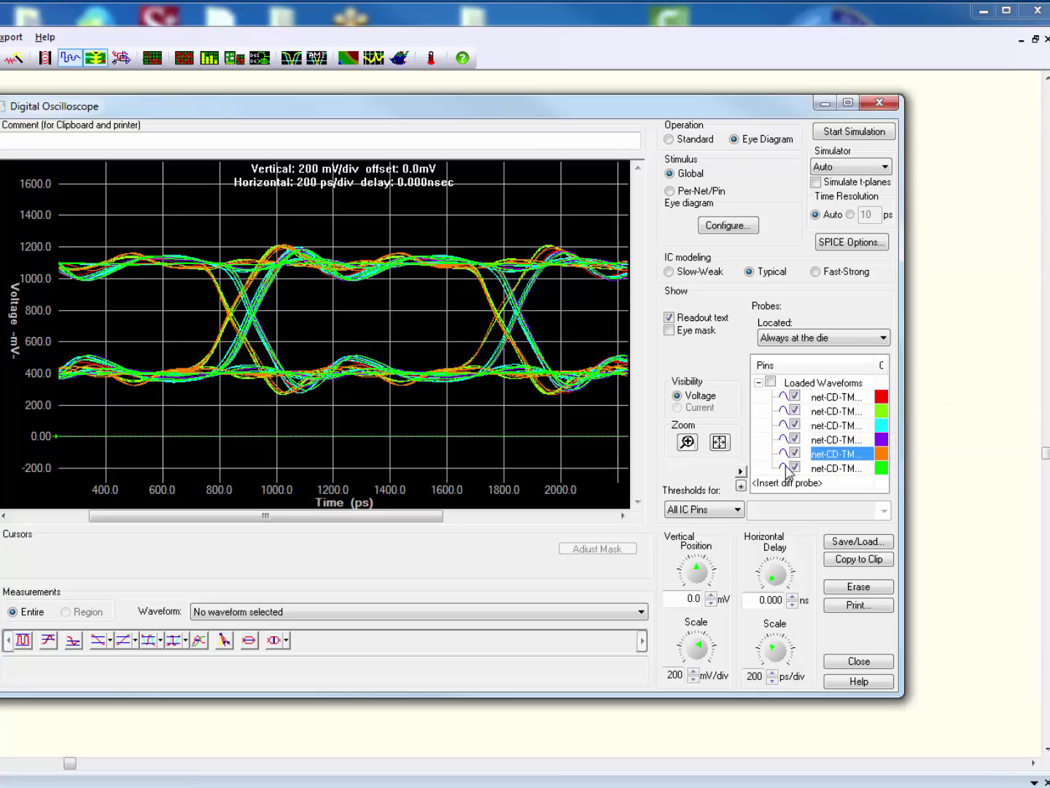
pyautogui.click(795, 468)
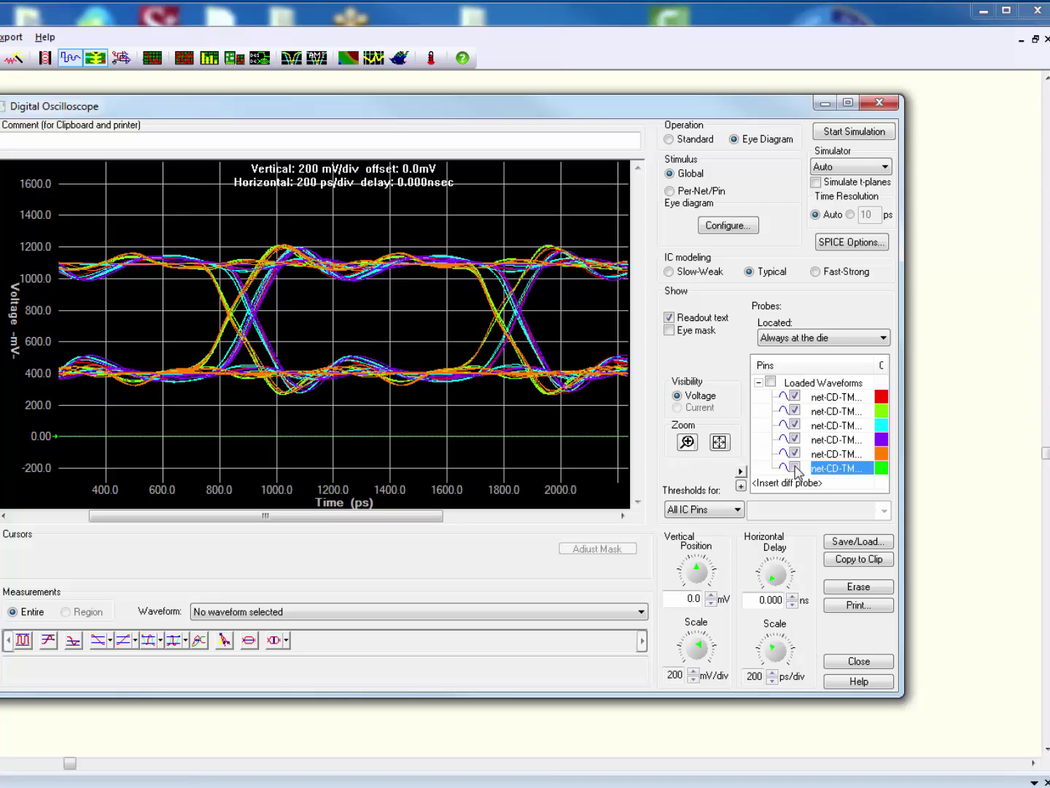
pyautogui.click(795, 467)
pyautogui.click(795, 410)
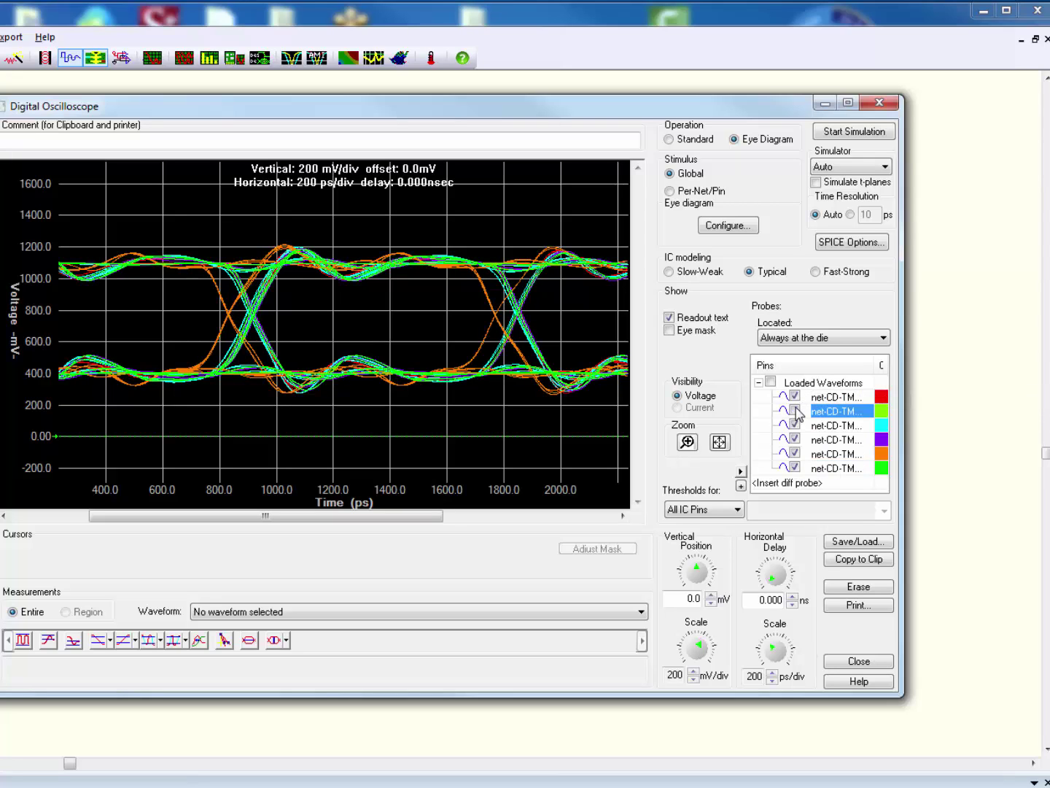
pyautogui.click(796, 453)
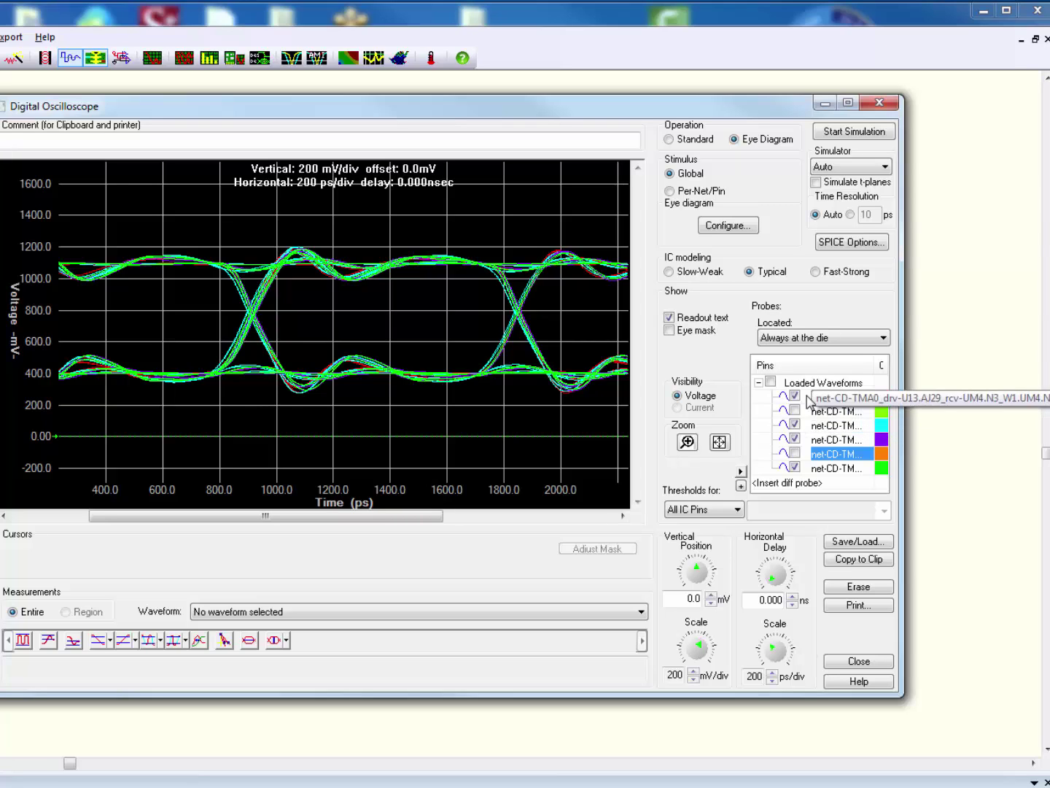
pyautogui.click(831, 454)
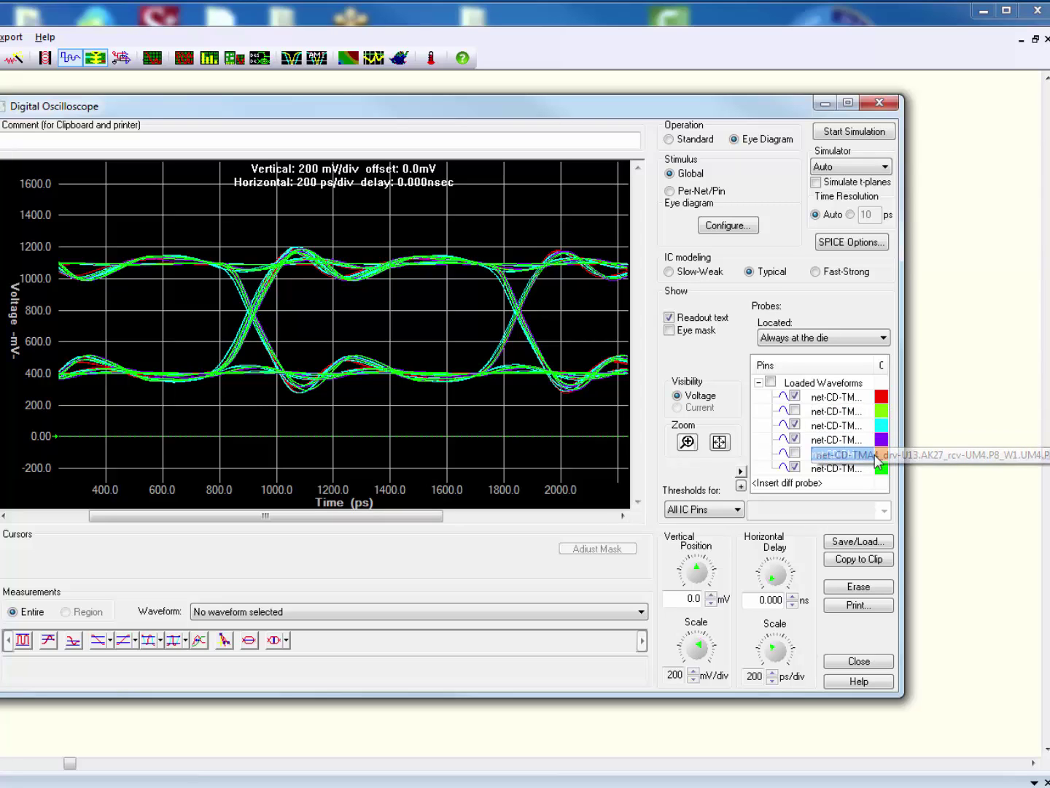
# Show the CD-TMA1 and CD-TMA4 traces again and hide them once more to compare the eye crossings.
pyautogui.click(796, 411)
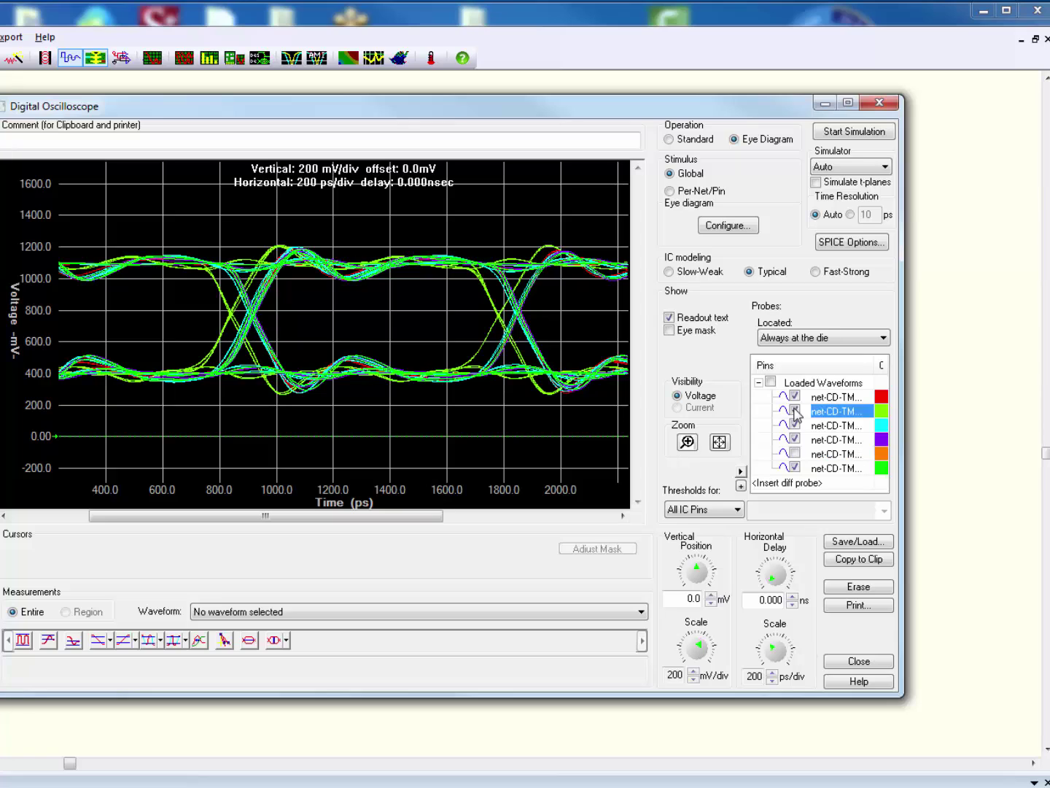
pyautogui.click(796, 453)
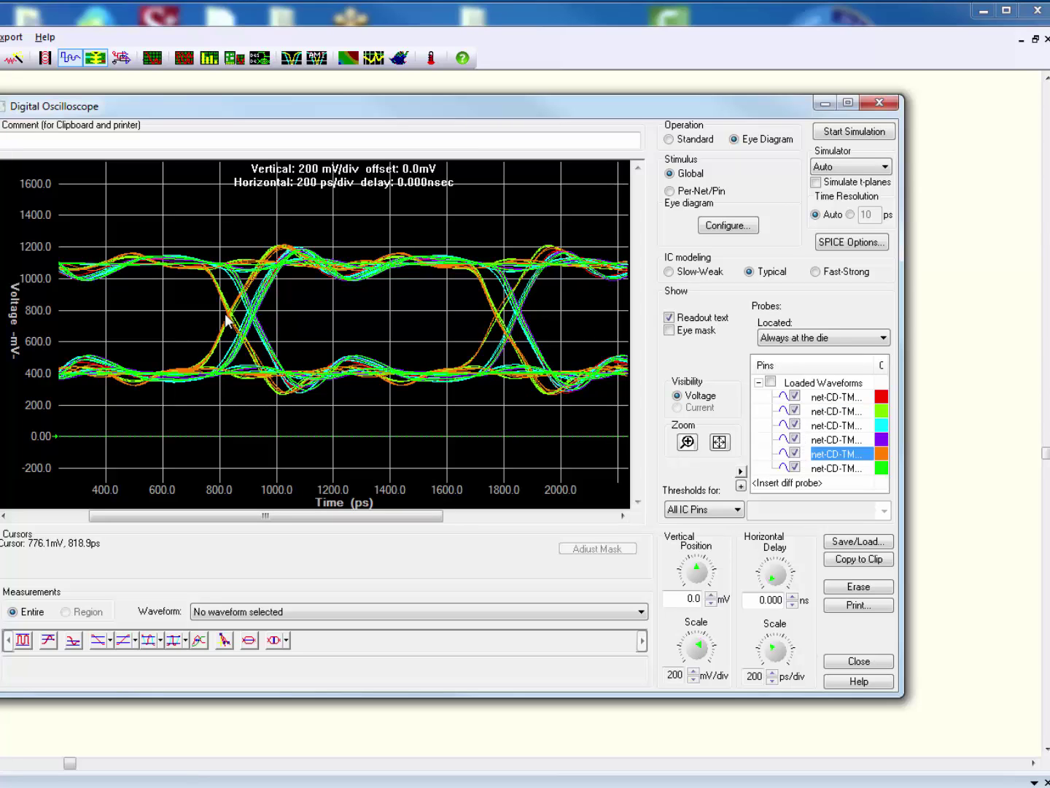
pyautogui.click(796, 453)
pyautogui.click(795, 410)
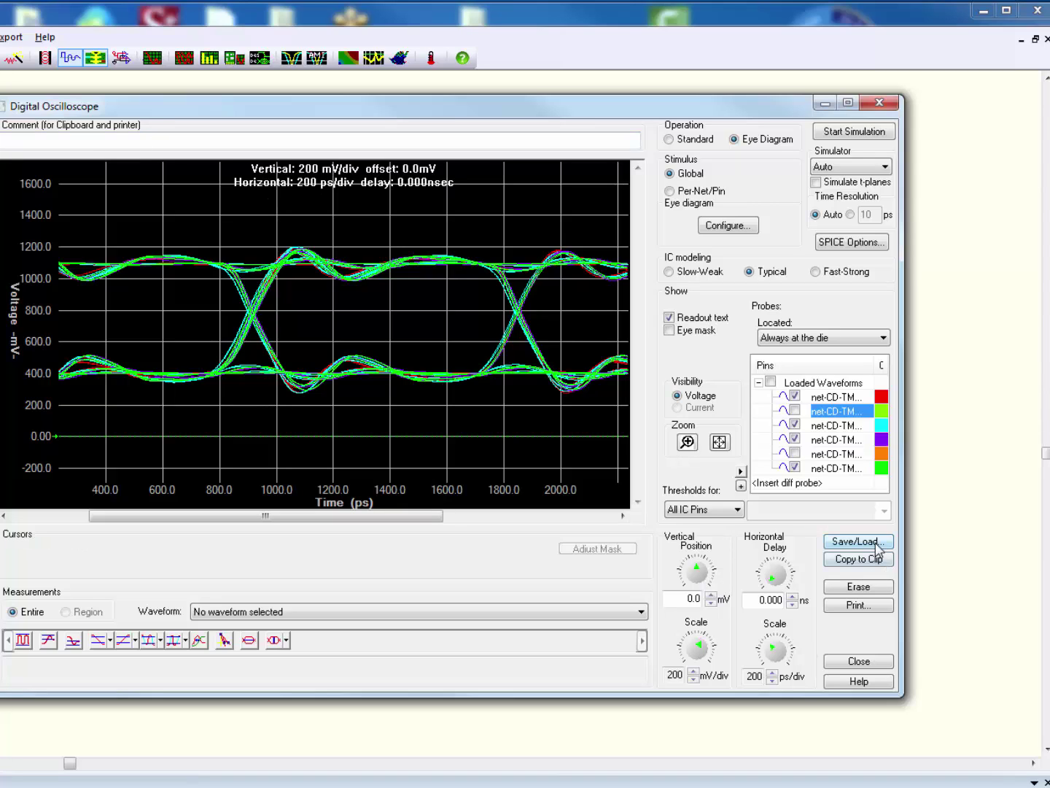
# Erase the UM4 waveforms and load the UM5 receiver file for net CD-TMA3.
pyautogui.click(862, 589)
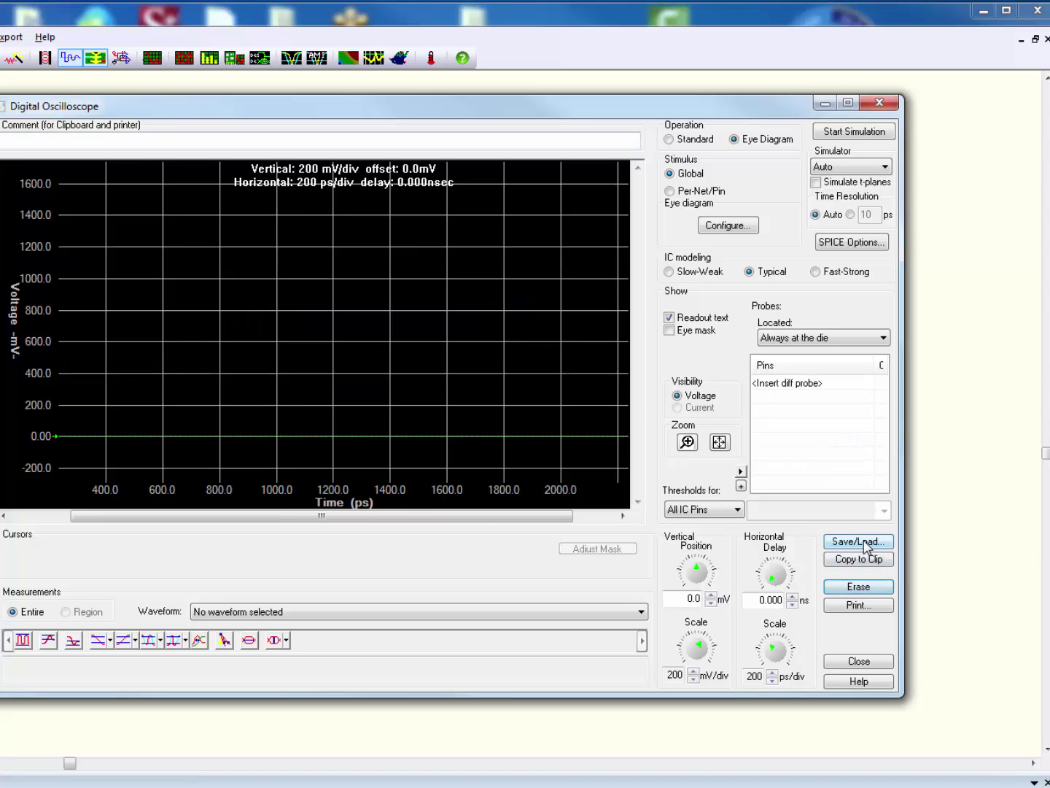
pyautogui.click(866, 544)
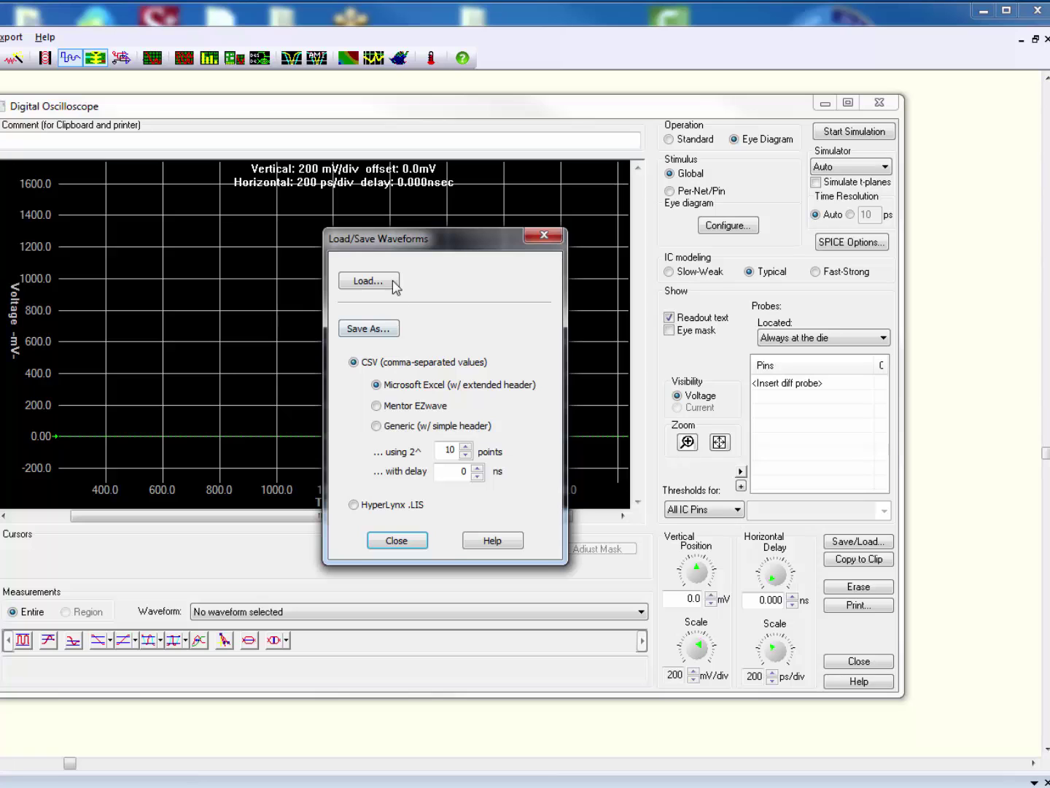
pyautogui.click(369, 280)
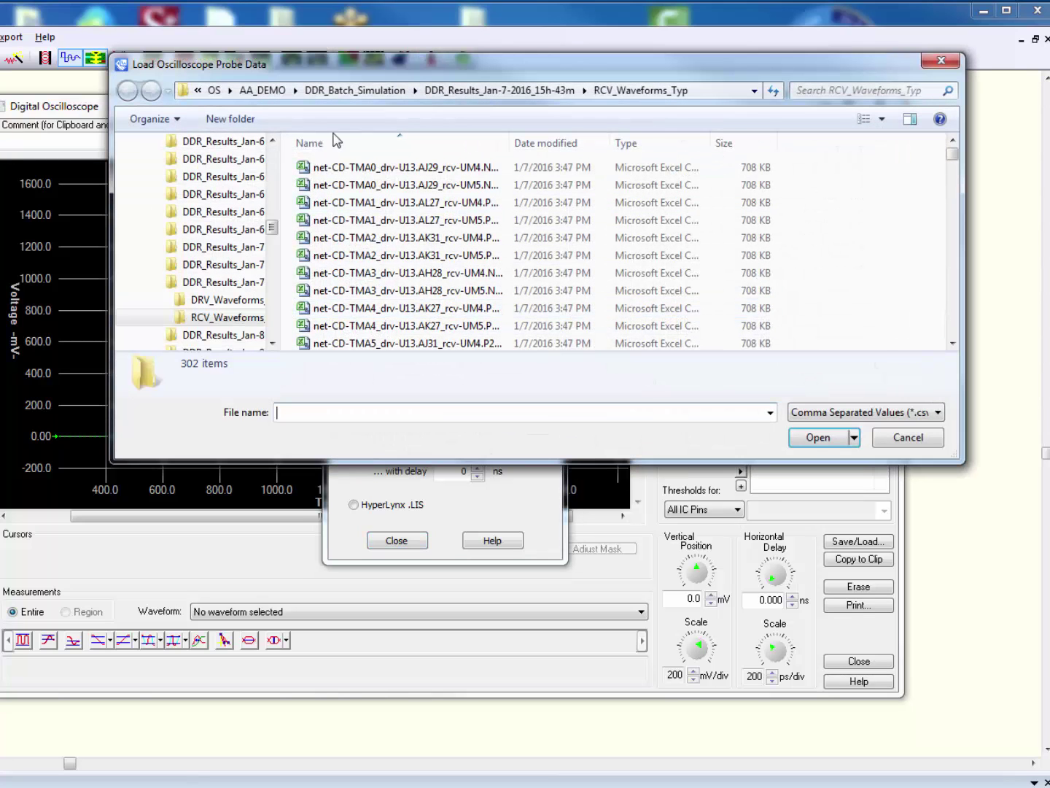
pyautogui.click(426, 292)
pyautogui.click(817, 437)
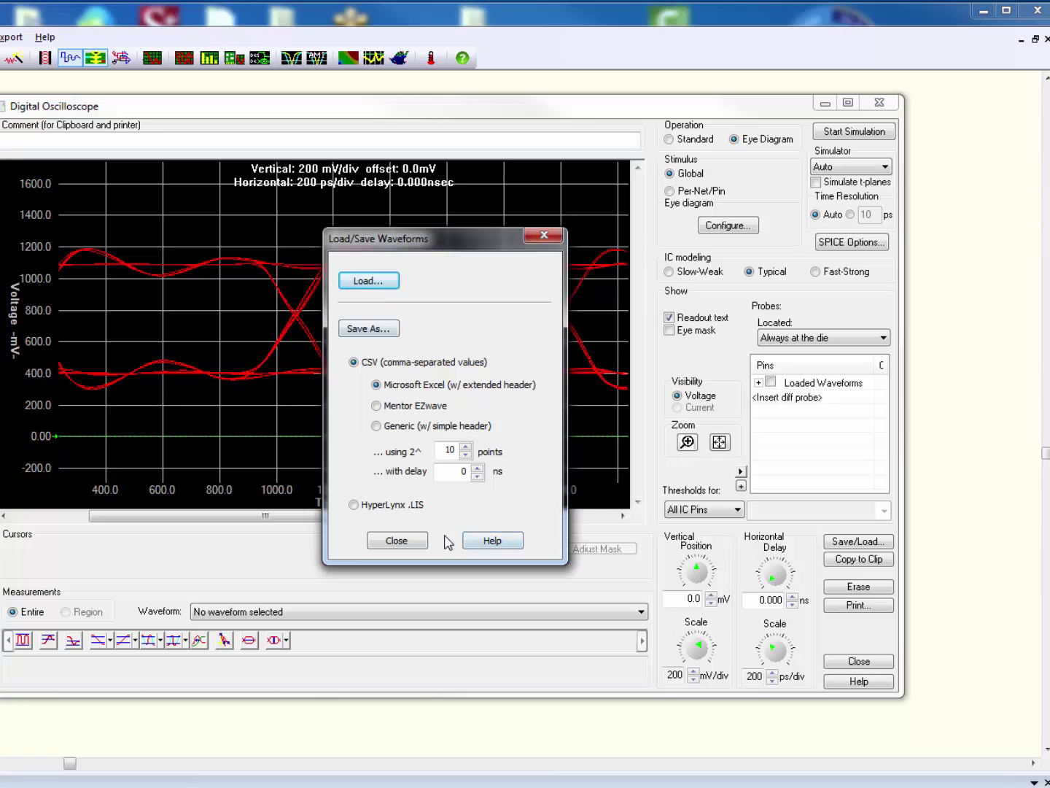
# Add the UM4 receiver waveforms for nets CD-TMA0 through CD-TMA5 to the oscilloscope display alongside the UM5 trace.
pyautogui.click(380, 285)
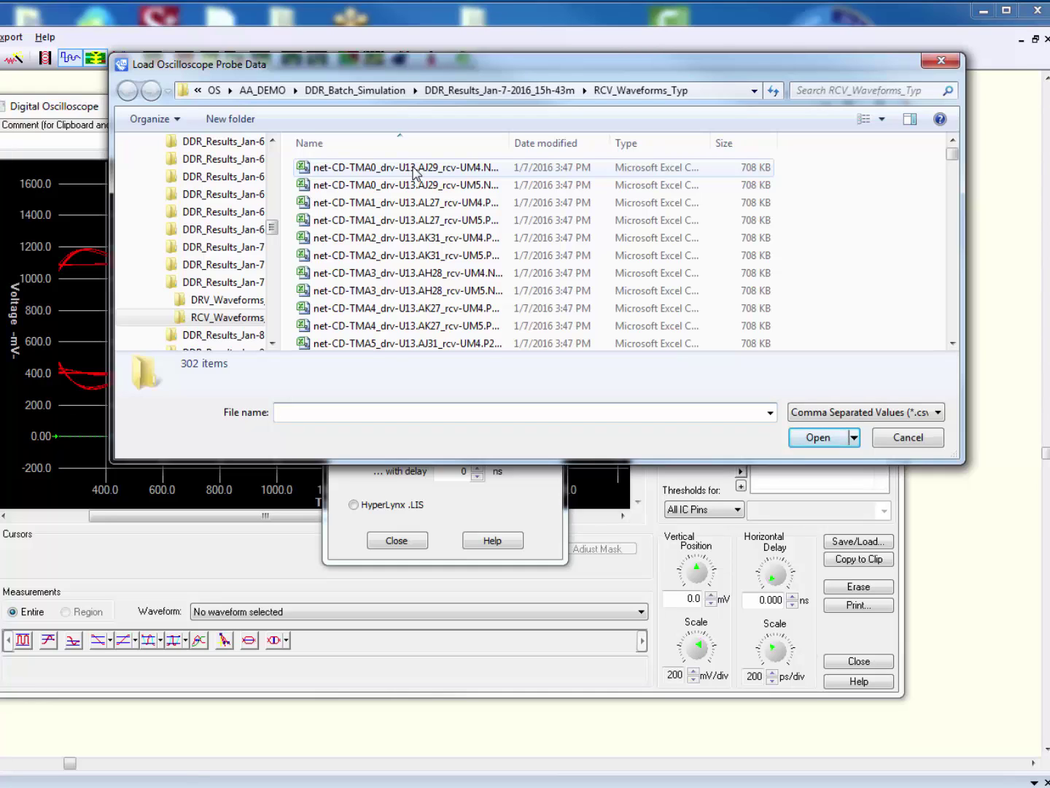
pyautogui.click(415, 170)
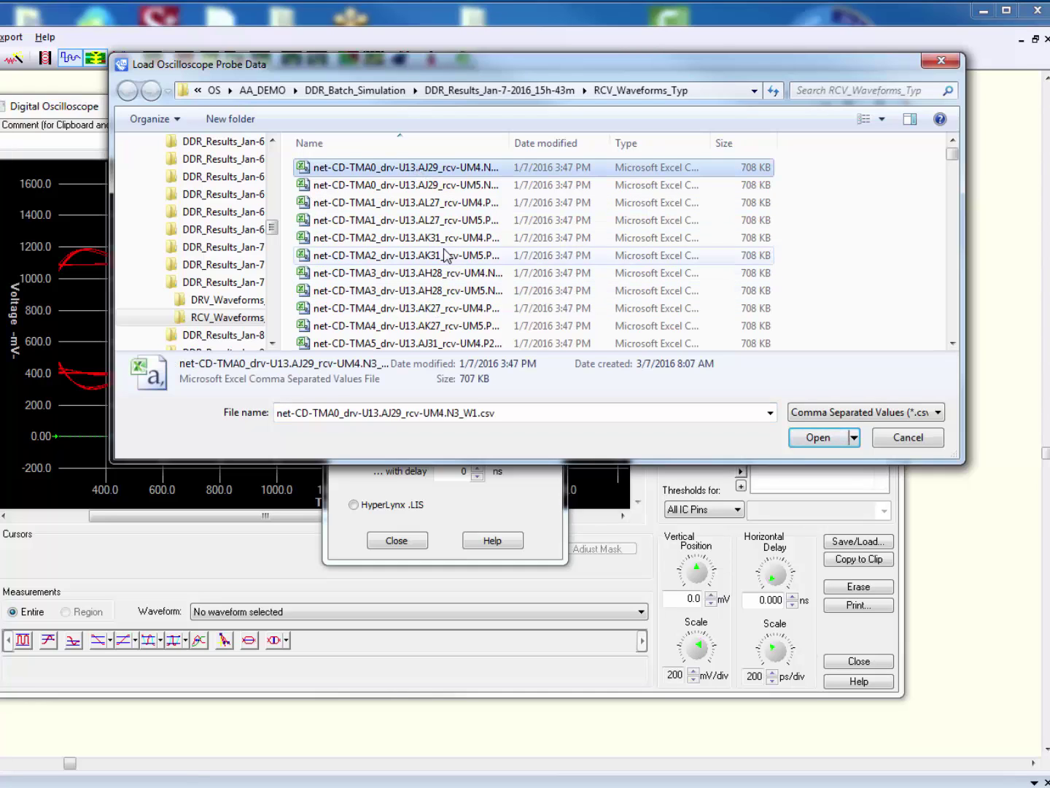
pyautogui.keyDown('ctrl'); pyautogui.click(387, 202); pyautogui.keyUp('ctrl')
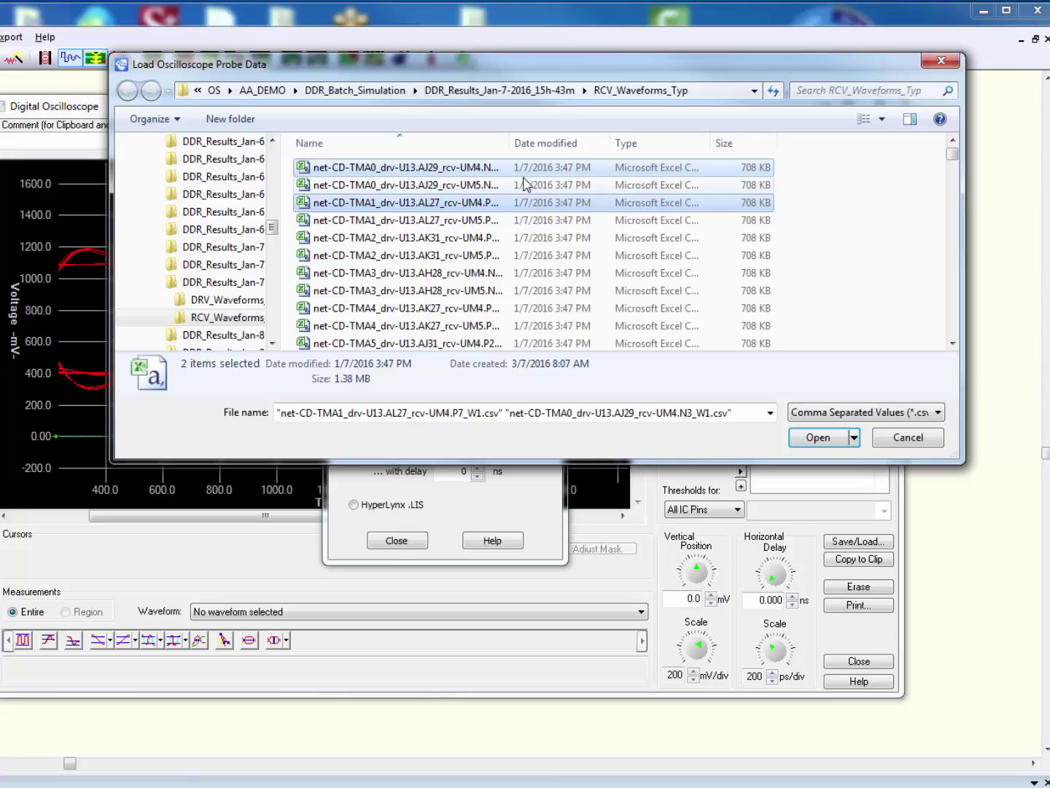
pyautogui.keyDown('ctrl'); pyautogui.click(461, 239); pyautogui.keyUp('ctrl')
pyautogui.keyDown('ctrl'); pyautogui.click(458, 273); pyautogui.keyUp('ctrl')
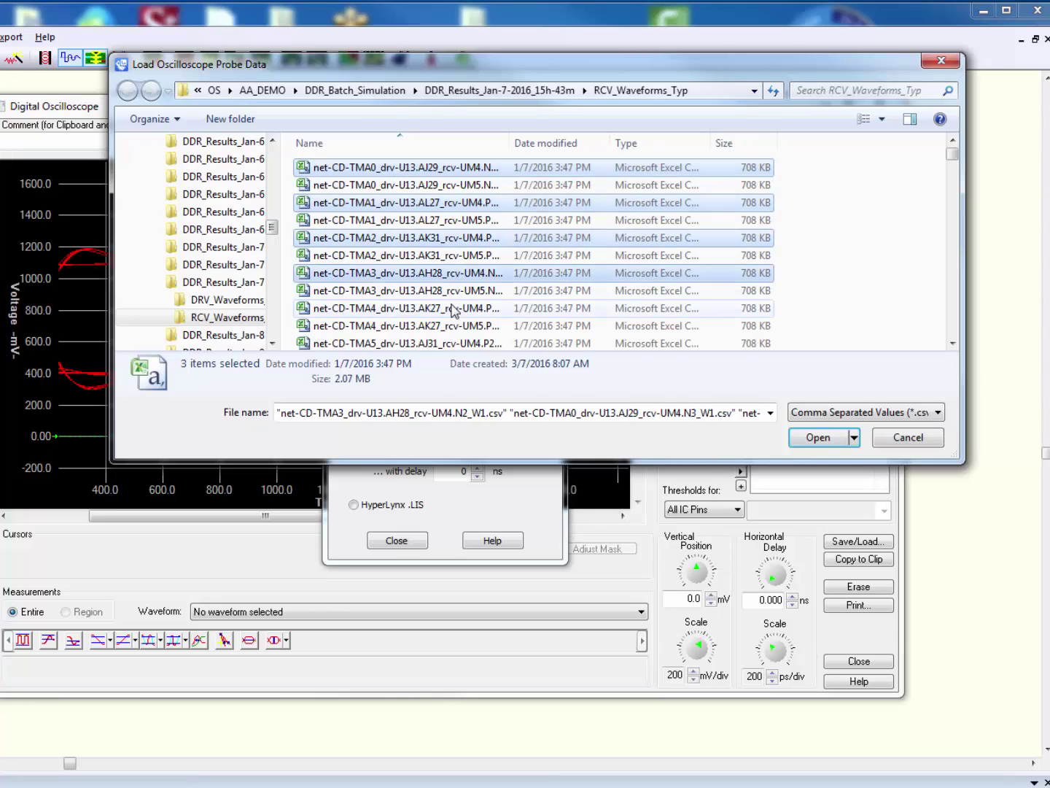
pyautogui.keyDown('ctrl'); pyautogui.click(454, 308); pyautogui.keyUp('ctrl')
pyautogui.keyDown('ctrl'); pyautogui.click(453, 342); pyautogui.keyUp('ctrl')
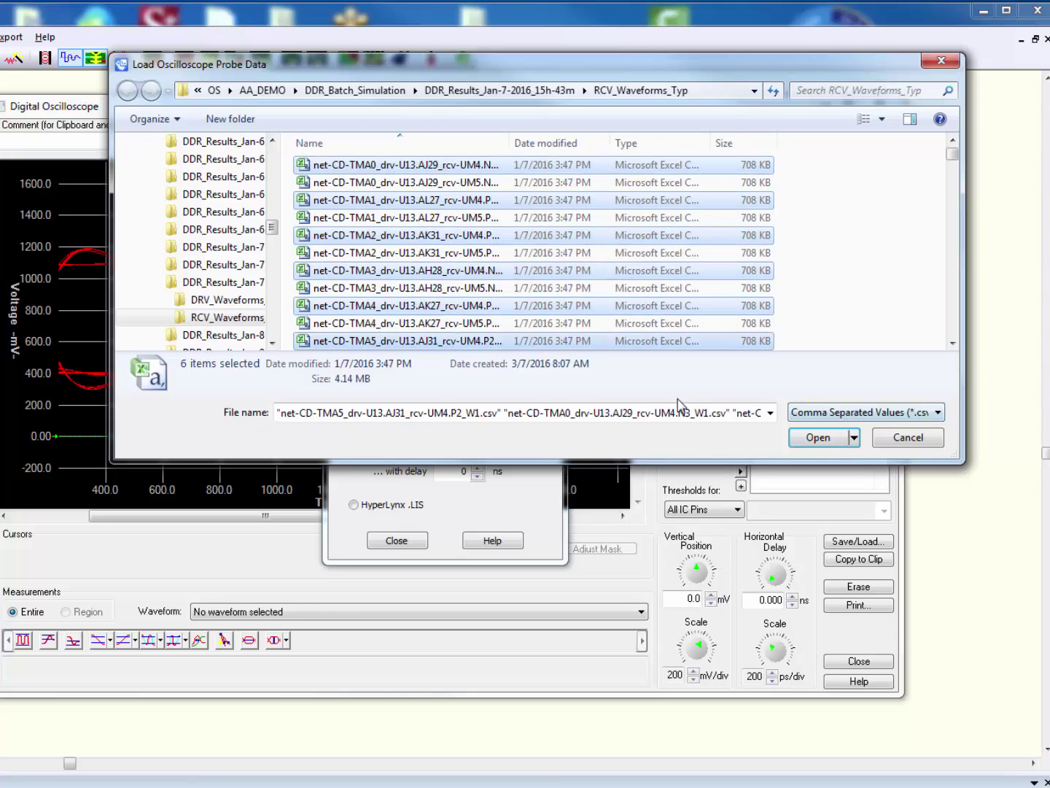
pyautogui.click(818, 437)
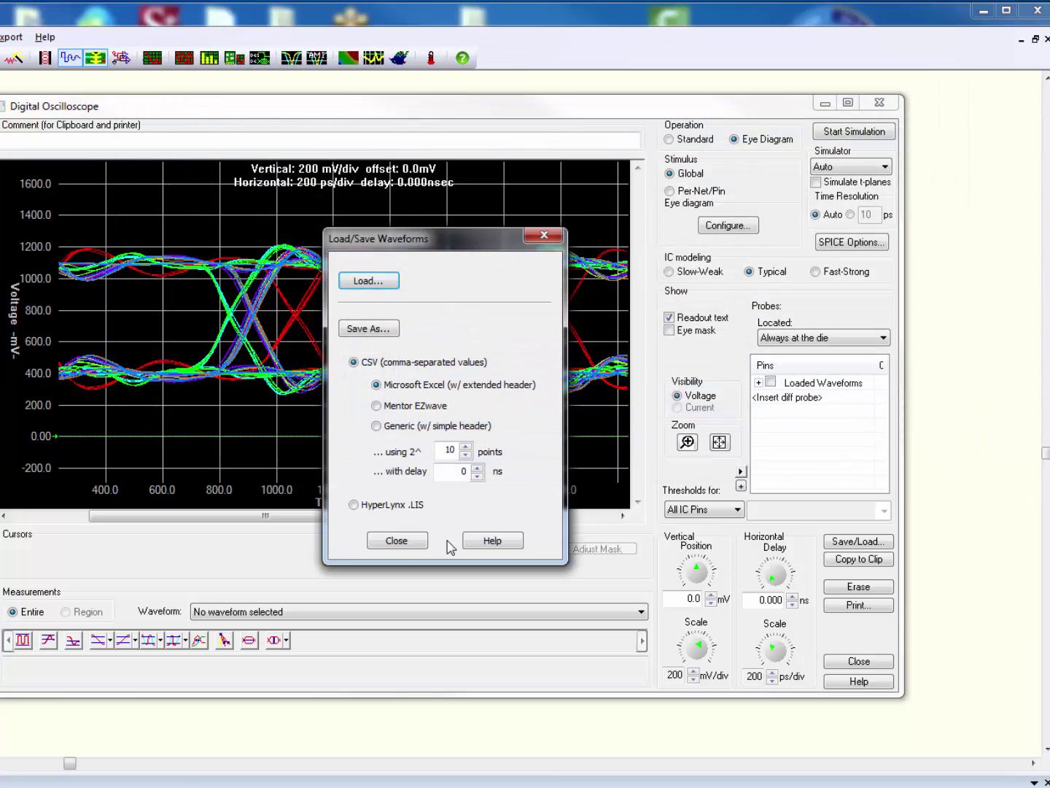
pyautogui.click(395, 543)
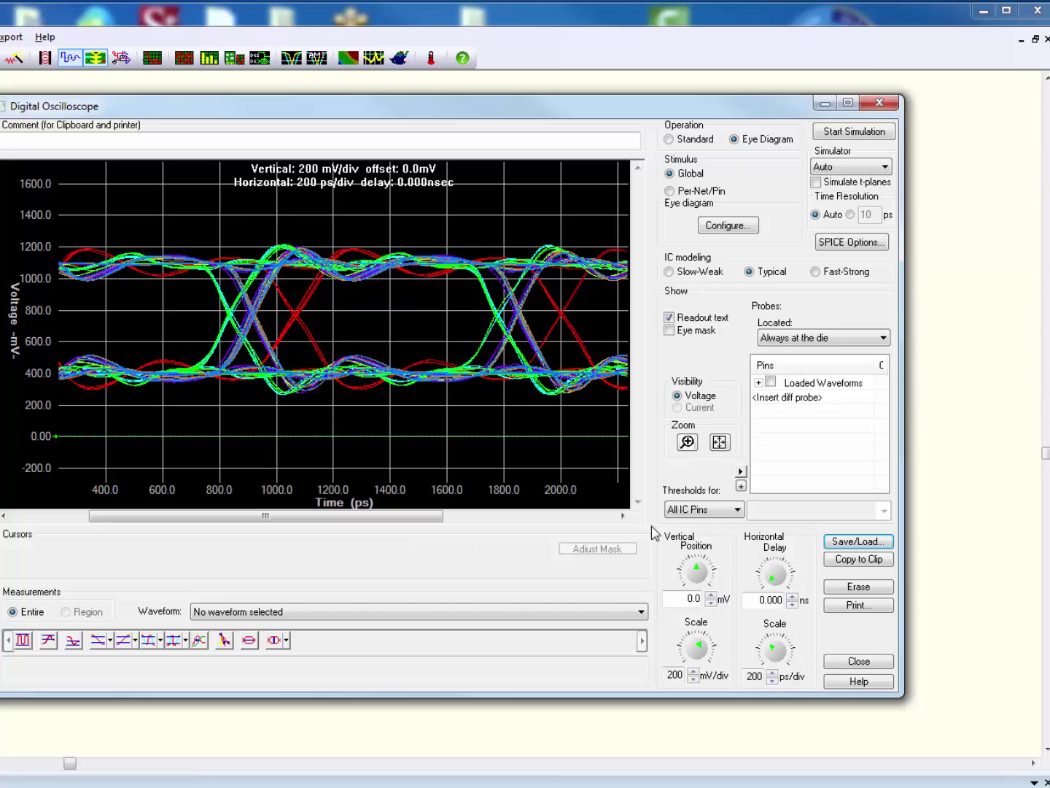